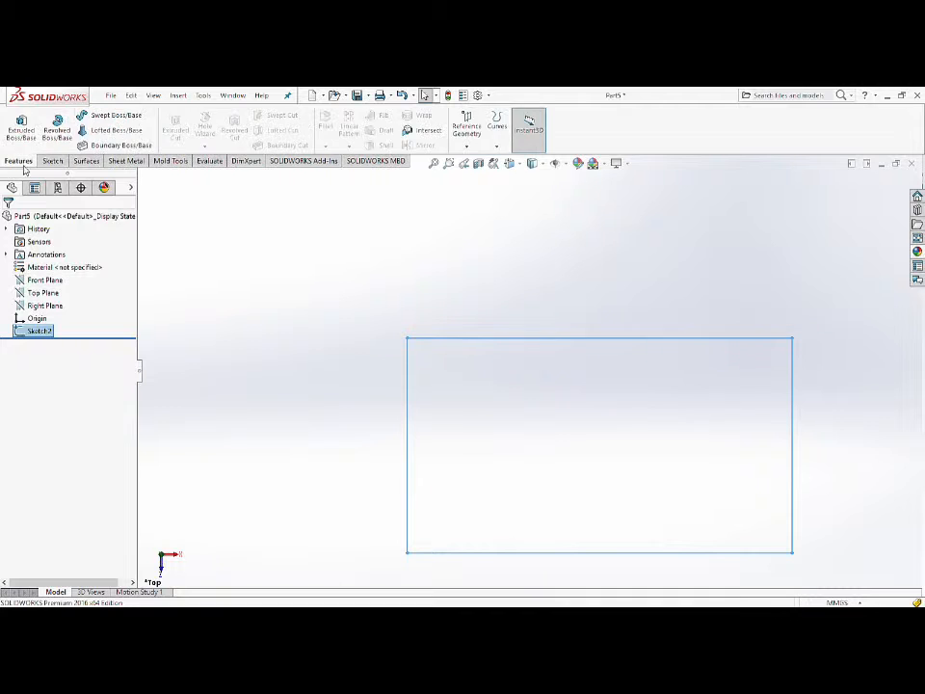
- Extrude the rectangle sketch 10 mm with a blind end condition to form a solid block
{"action": "left_click", "coordinate": [21, 125]}
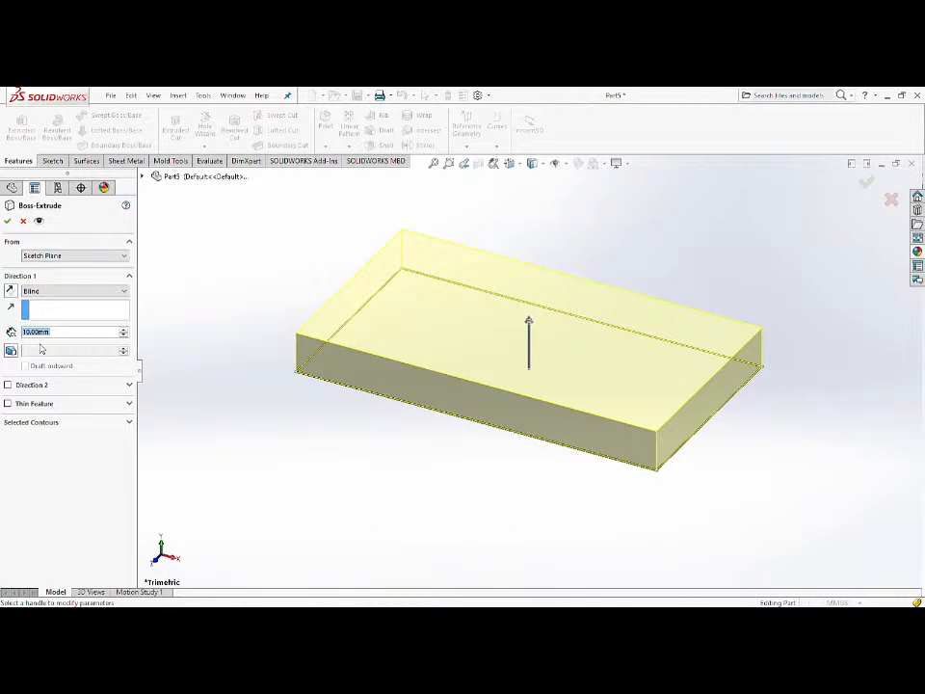
{"action": "left_click", "coordinate": [69, 332]}
{"action": "left_click", "coordinate": [8, 221]}
- Fillet the four perimeter edges of the block's bottom face with a 4.5 mm radius
{"action": "left_click", "coordinate": [325, 123]}
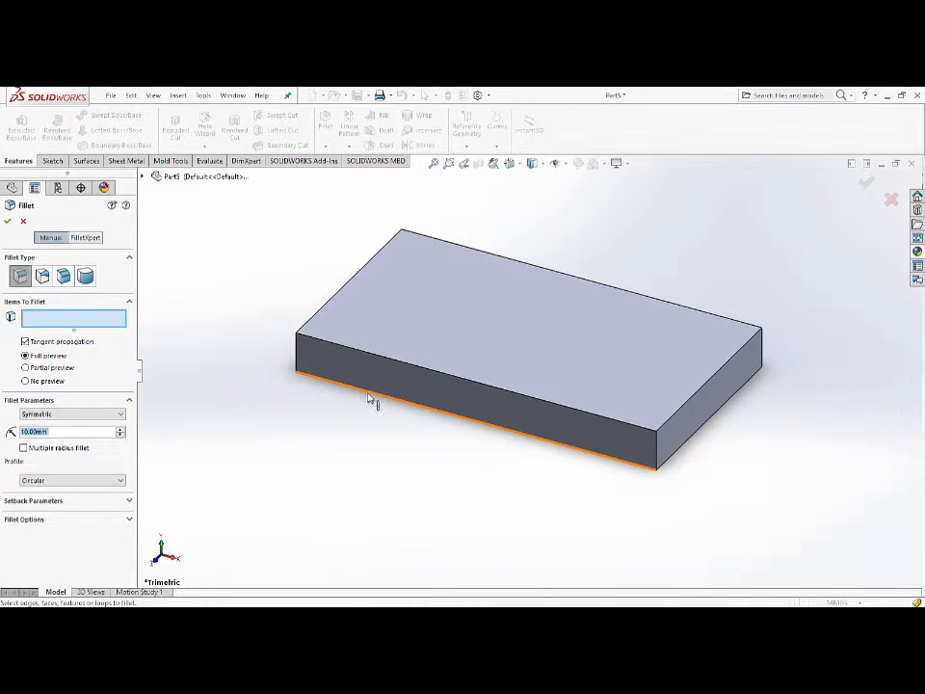
{"action": "left_click", "coordinate": [369, 399]}
{"action": "middle_click_drag", "start_coordinate": [237, 440], "coordinate": [159, 439]}
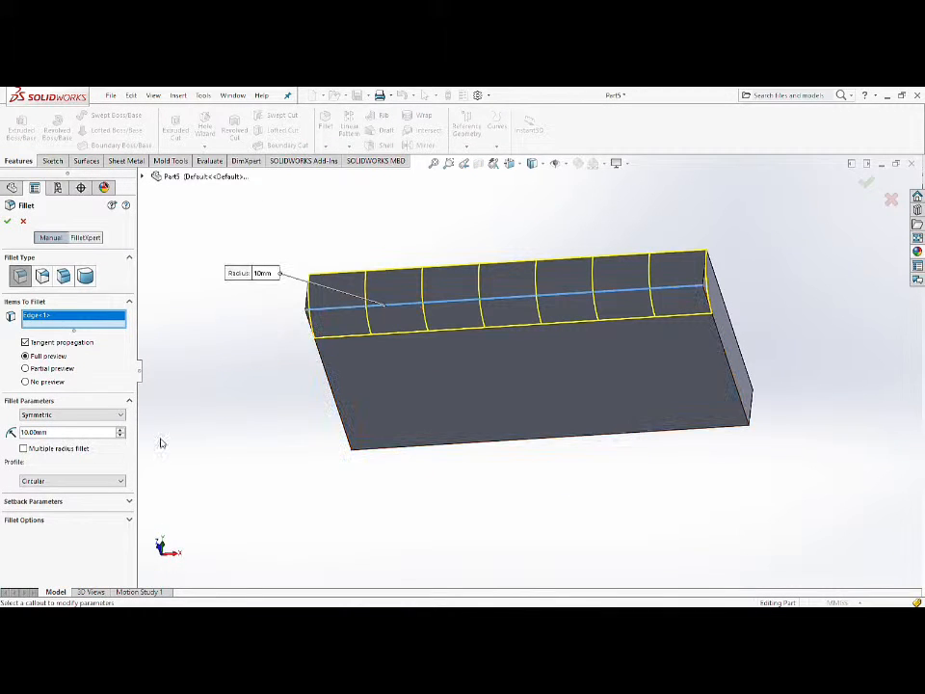
{"action": "left_click", "coordinate": [325, 369]}
{"action": "left_click", "coordinate": [433, 445]}
{"action": "left_click", "coordinate": [734, 381]}
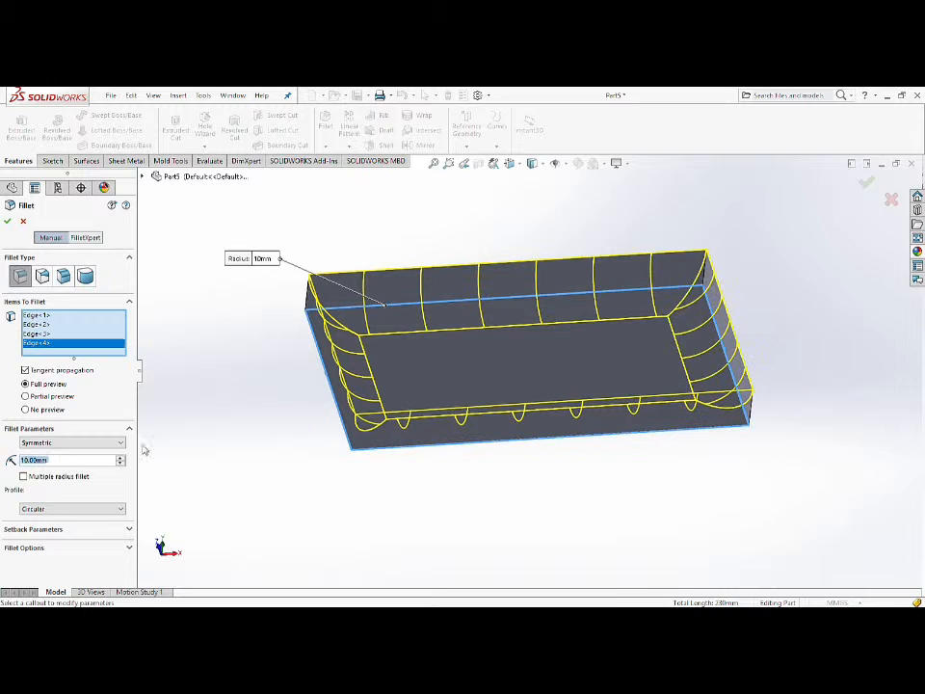
{"action": "left_click", "coordinate": [44, 461]}
{"action": "type", "text": "5"}
{"action": "key", "text": "Return"}
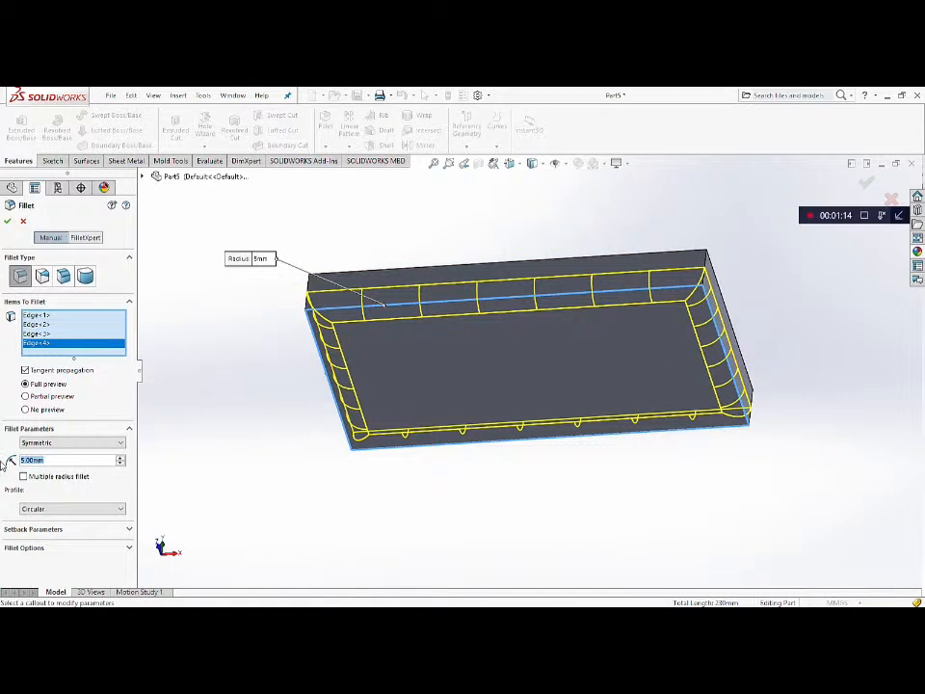
{"action": "type", "text": "4"}
{"action": "key", "text": "Return"}
{"action": "type", "text": "4.5"}
{"action": "key", "text": "Return"}
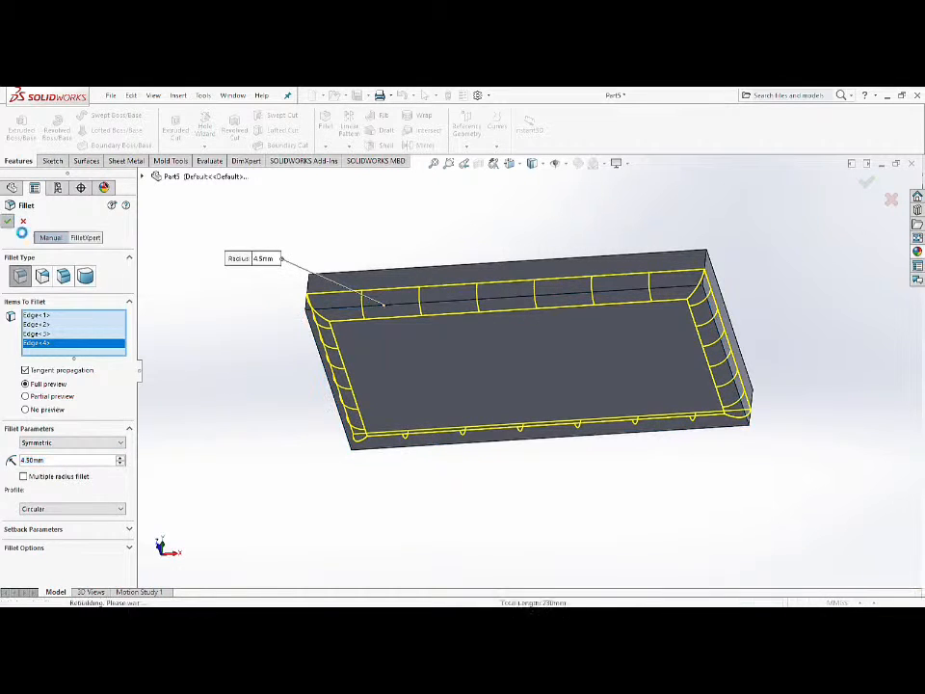
{"action": "left_click", "coordinate": [7, 222]}
- Fillet all four corners of the block between its side walls with a 4.5 mm radius
{"action": "middle_click_drag", "start_coordinate": [282, 242], "coordinate": [517, 386]}
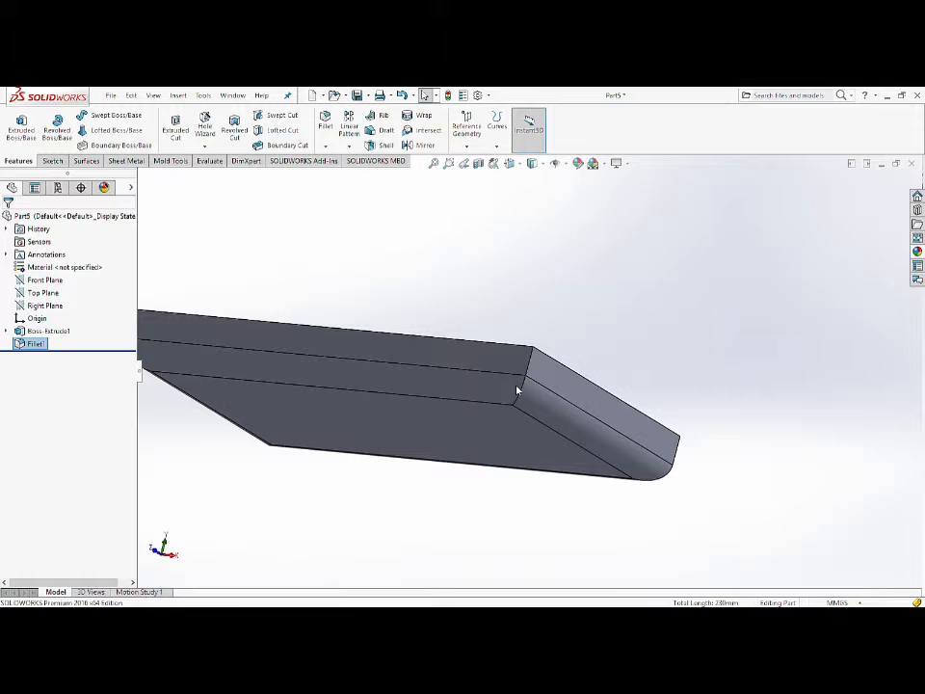
{"action": "left_click", "coordinate": [326, 120]}
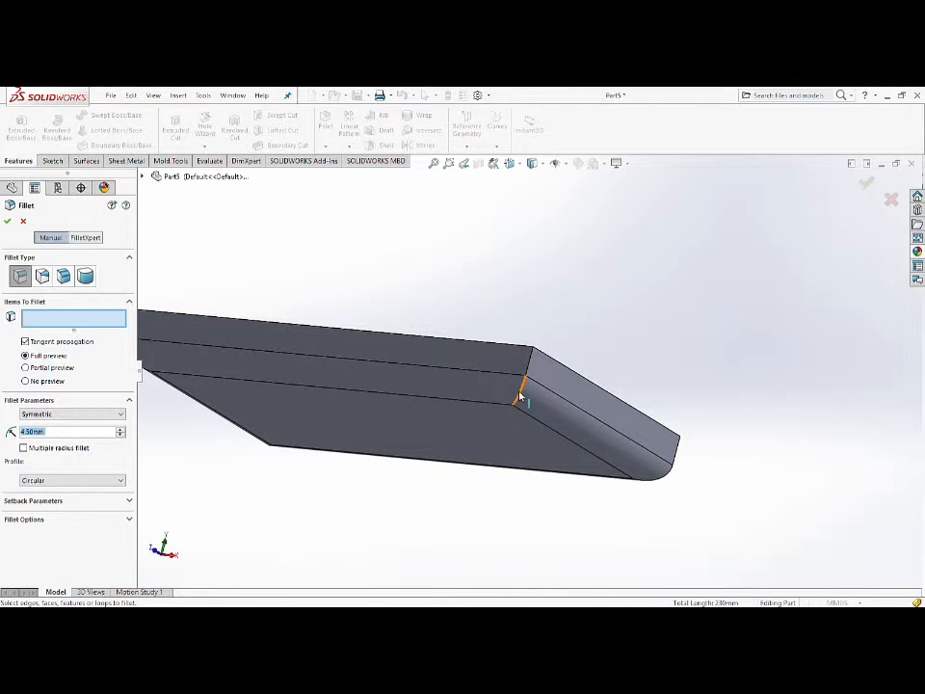
{"action": "left_click", "coordinate": [523, 391]}
{"action": "left_click", "coordinate": [563, 365]}
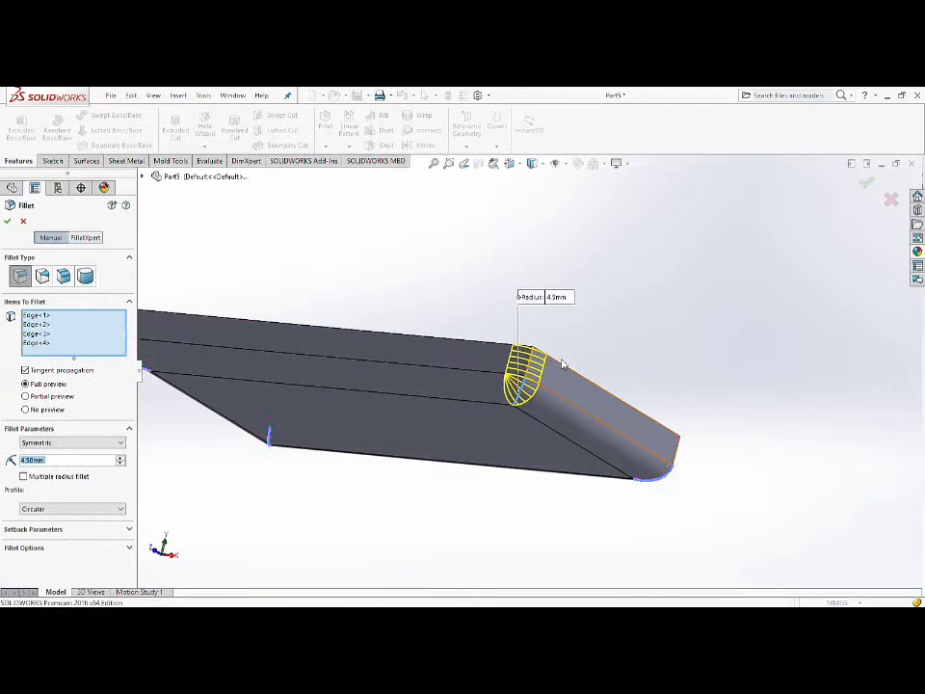
{"action": "left_click", "coordinate": [7, 222]}
- Fillet the whole perimeter of the block's top face with a 1.5 mm radius
{"action": "middle_click_drag", "start_coordinate": [402, 273], "coordinate": [505, 318]}
{"action": "scroll", "coordinate": [408, 368], "scroll_direction": "up", "scroll_amount": 3}
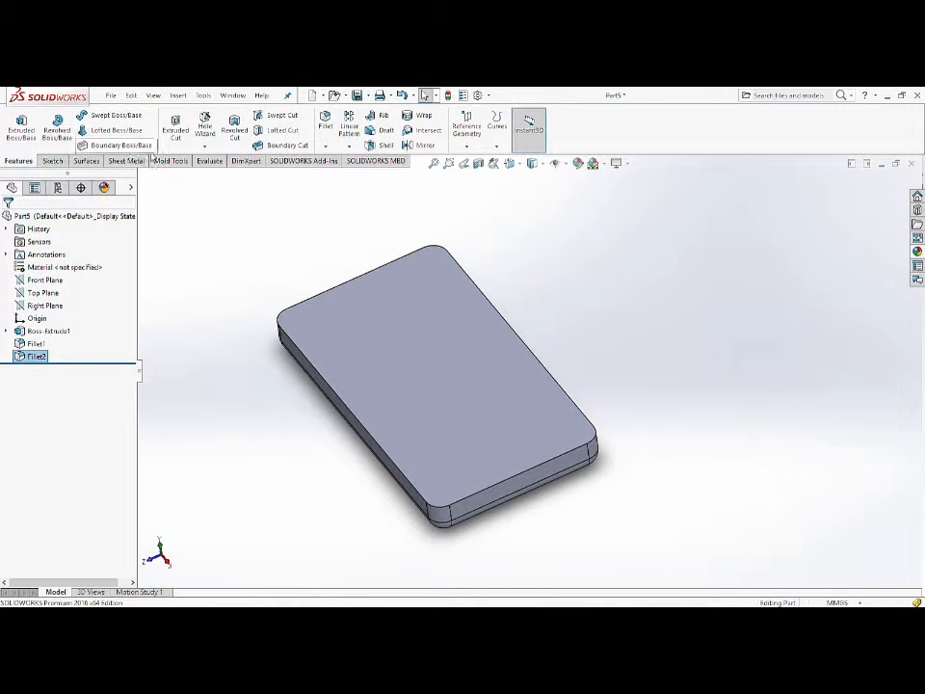
{"action": "left_click", "coordinate": [332, 124]}
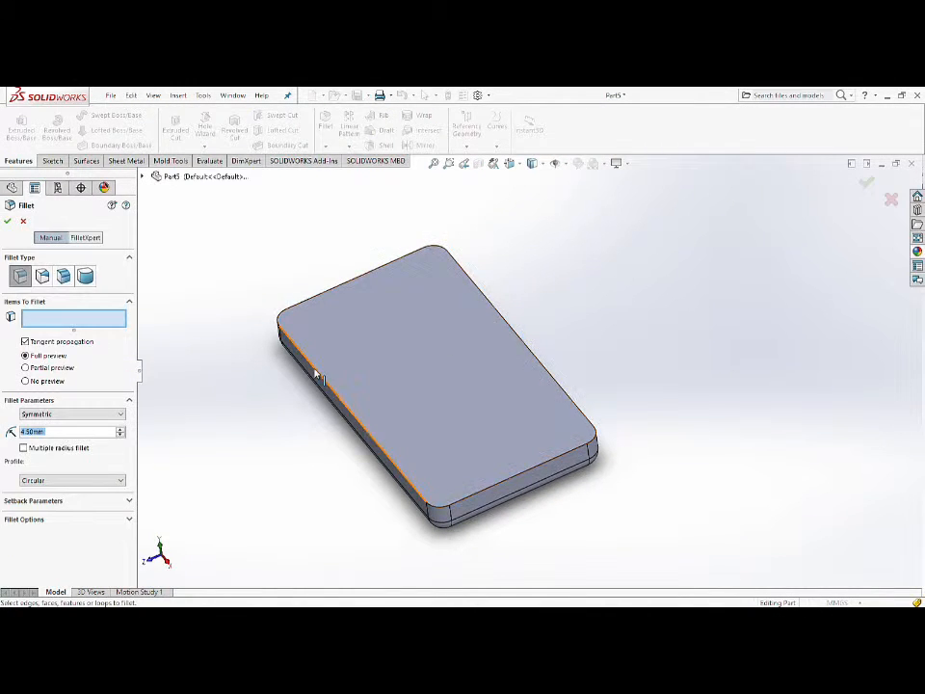
{"action": "left_click", "coordinate": [315, 374]}
{"action": "left_click", "coordinate": [349, 346]}
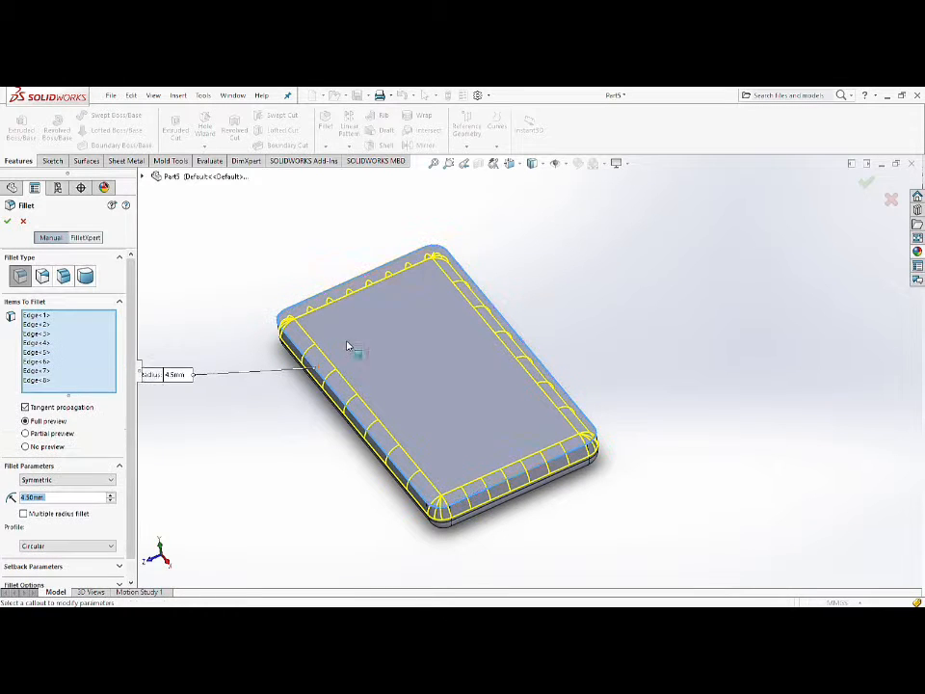
{"action": "type", "text": "2"}
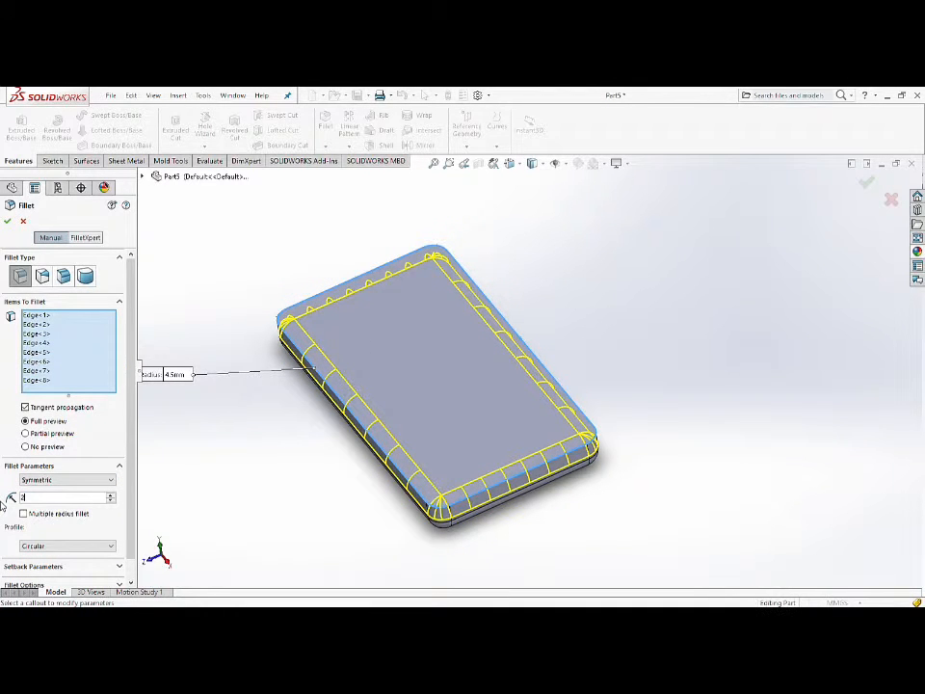
{"action": "type", "text": "1.5"}
{"action": "key", "text": "Return"}
{"action": "left_click", "coordinate": [8, 221]}
- Shell the body to a 2 mm wall thickness, removing the large top face
{"action": "middle_click_drag", "start_coordinate": [281, 468], "coordinate": [347, 530]}
{"action": "middle_click_drag", "start_coordinate": [262, 445], "coordinate": [264, 466]}
{"action": "left_click", "coordinate": [380, 144]}
{"action": "left_click", "coordinate": [421, 369]}
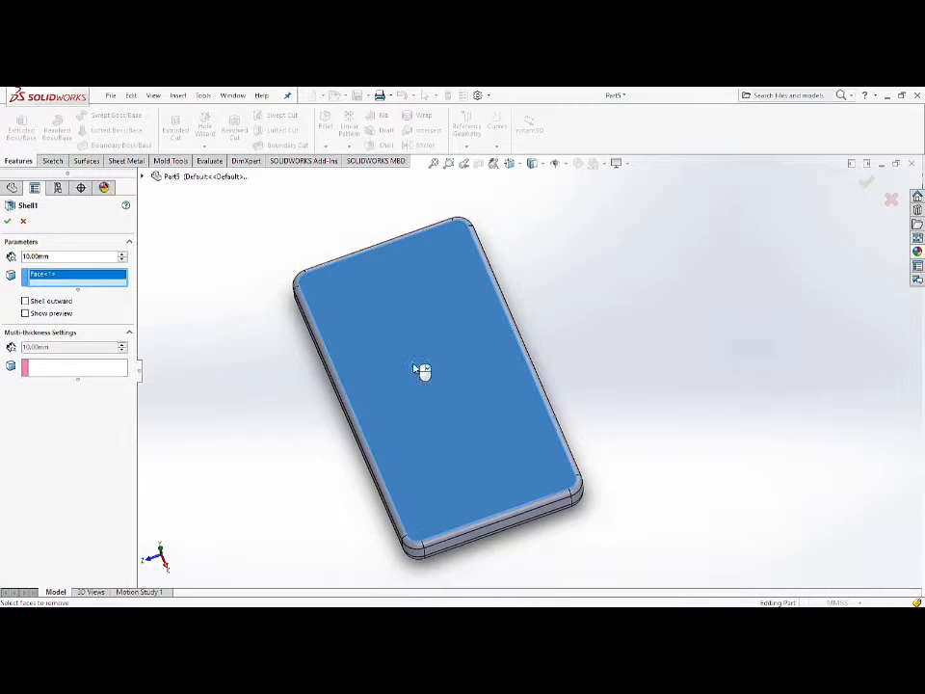
{"action": "double_click", "coordinate": [58, 258]}
{"action": "type", "text": "2"}
{"action": "key", "text": "Return"}
{"action": "left_click", "coordinate": [25, 314]}
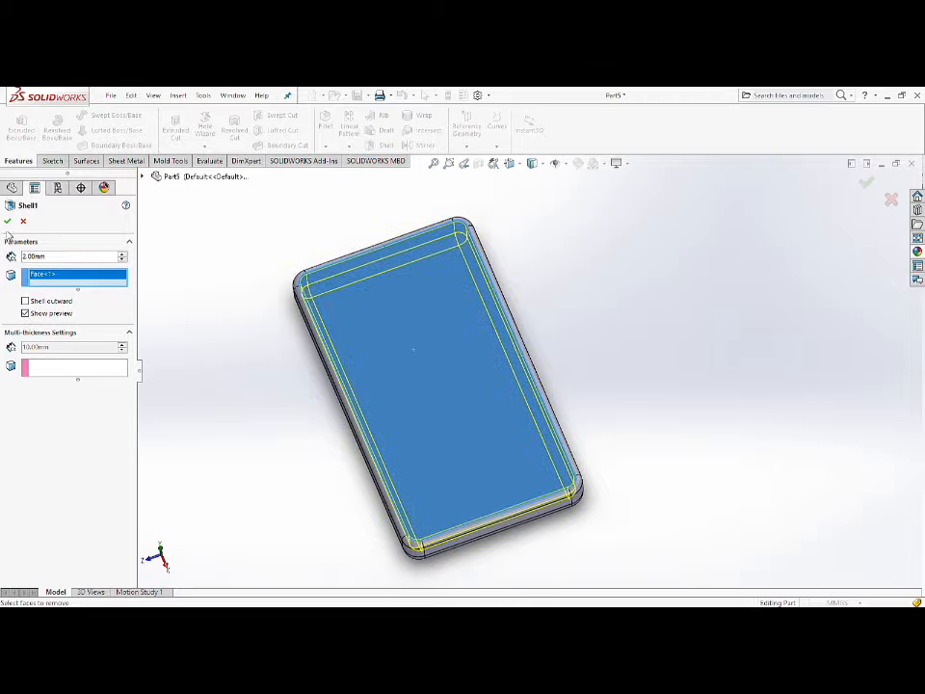
{"action": "left_click", "coordinate": [7, 219]}
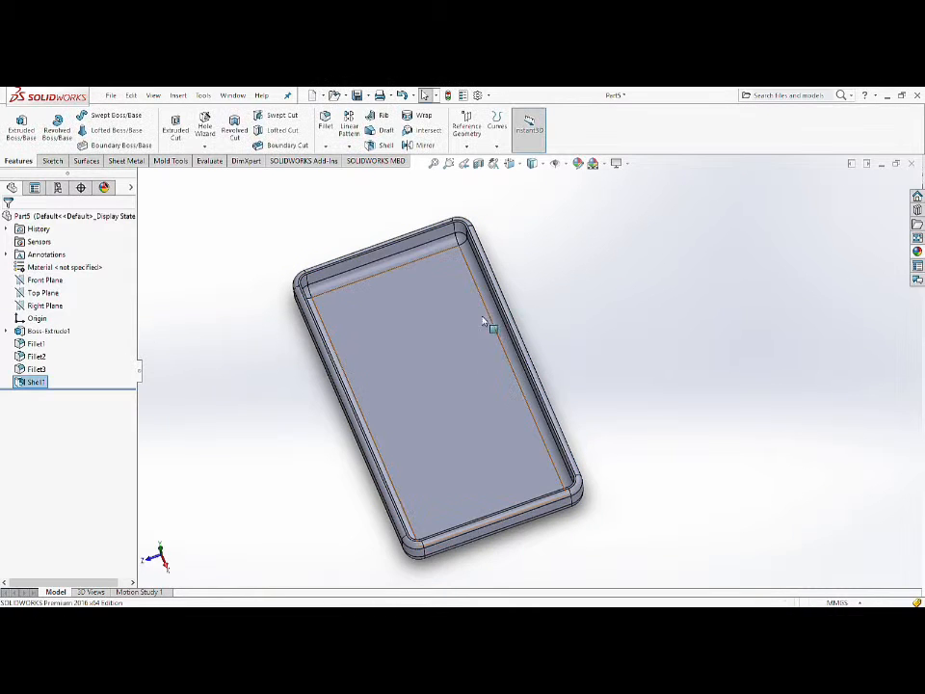
- Start a sketch on the shell's inner floor and draw a circle about 17.3 mm in diameter near one short end
{"action": "middle_click_drag", "start_coordinate": [486, 320], "coordinate": [467, 269]}
{"action": "scroll", "coordinate": [405, 300], "scroll_direction": "down", "scroll_amount": 5}
{"action": "scroll", "coordinate": [404, 300], "scroll_direction": "up", "scroll_amount": 5}
{"action": "middle_click_drag", "start_coordinate": [405, 300], "coordinate": [502, 303]}
{"action": "scroll", "coordinate": [517, 356], "scroll_direction": "down", "scroll_amount": 6}
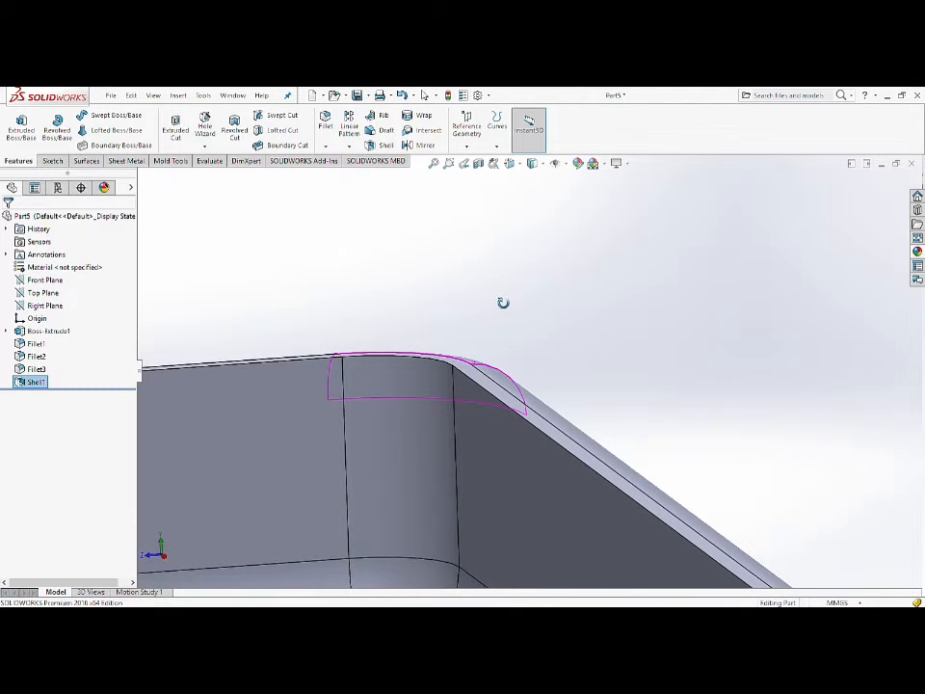
{"action": "scroll", "coordinate": [457, 380], "scroll_direction": "up", "scroll_amount": 6}
{"action": "mouse_move", "coordinate": [457, 380]}
{"action": "middle_mouse_down"}
{"action": "mouse_move", "coordinate": [537, 332]}
{"action": "mouse_move", "coordinate": [503, 396]}
{"action": "middle_mouse_up"}
{"action": "left_click", "coordinate": [407, 349]}
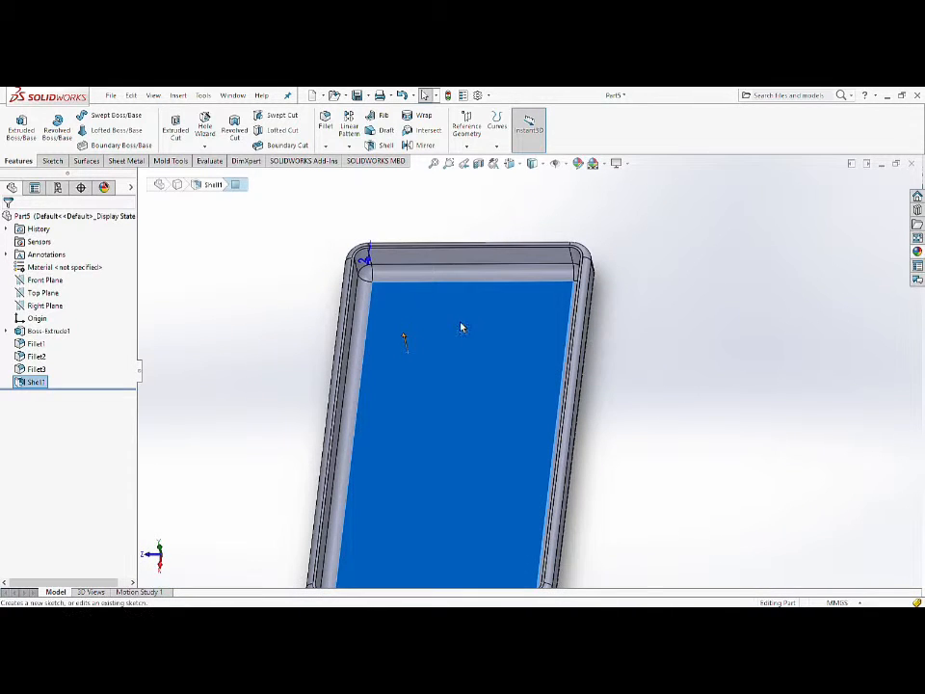
{"action": "left_click", "coordinate": [460, 326]}
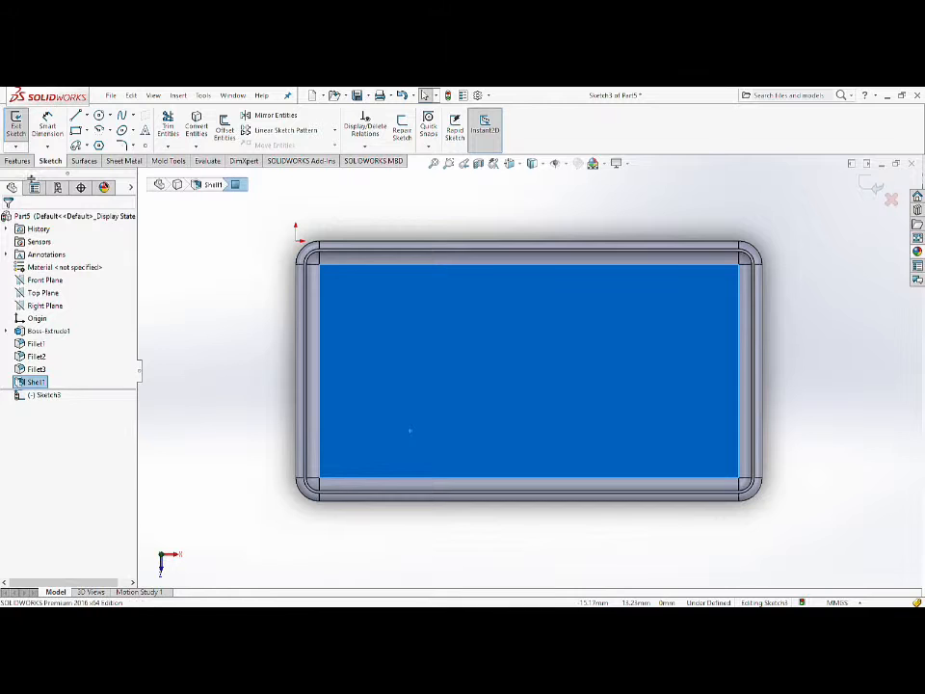
{"action": "left_click", "coordinate": [100, 115]}
{"action": "mouse_move", "coordinate": [410, 360]}
{"action": "left_mouse_down"}
{"action": "mouse_move", "coordinate": [431, 364]}
{"action": "mouse_move", "coordinate": [439, 385]}
{"action": "mouse_move", "coordinate": [452, 381]}
{"action": "mouse_move", "coordinate": [446, 342]}
{"action": "left_mouse_up"}
{"action": "key", "text": "Escape"}
{"action": "key", "text": "Escape"}
- Sketch a small circle about 1.6 mm in diameter between the large circle and the nearest short edge
{"action": "left_click", "coordinate": [102, 117]}
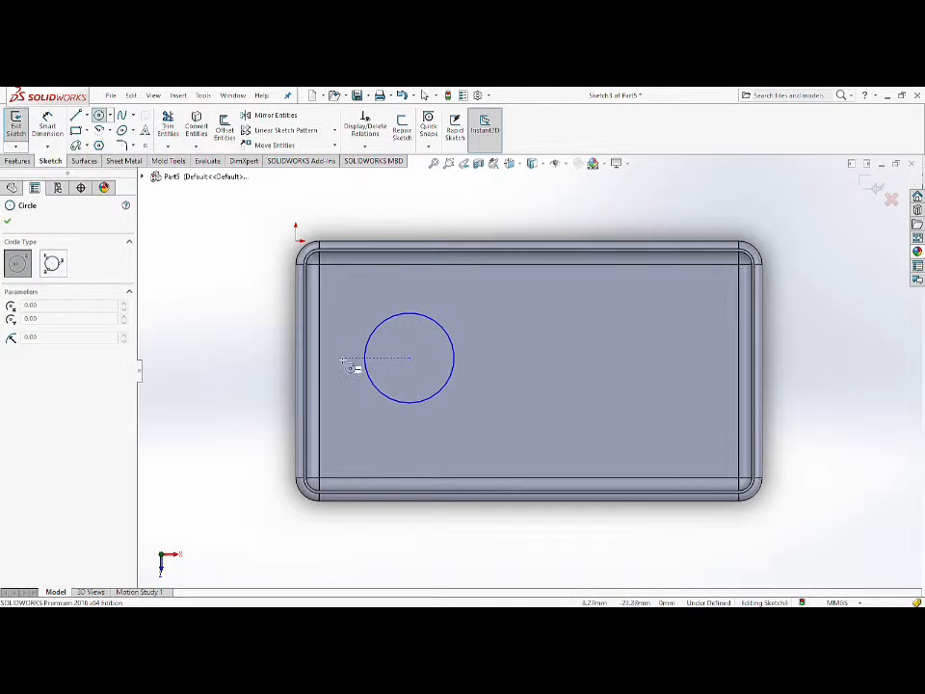
{"action": "left_click", "coordinate": [347, 362]}
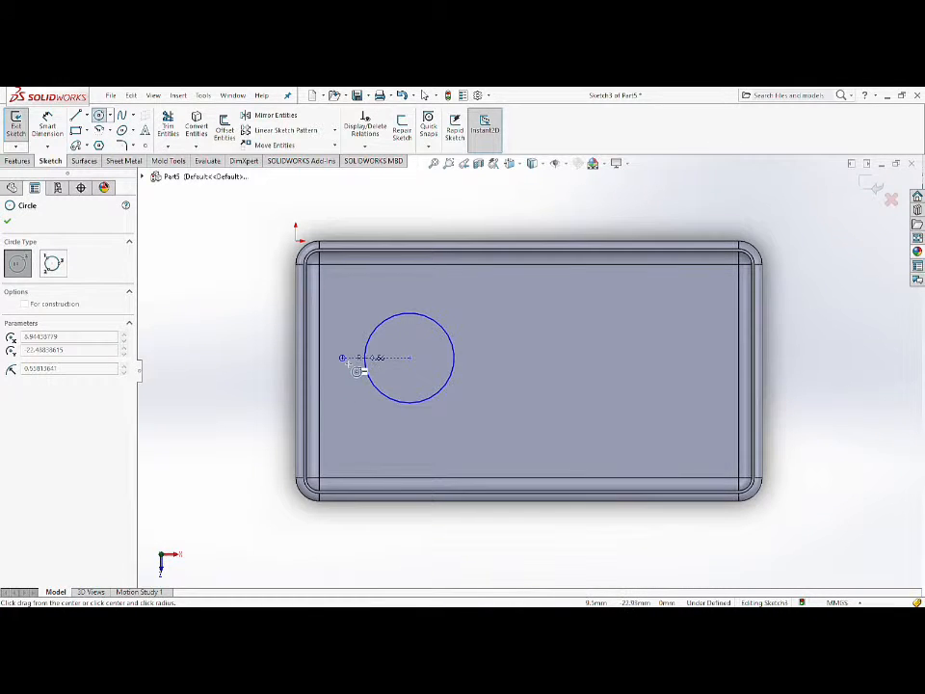
{"action": "left_click", "coordinate": [354, 370]}
{"action": "key", "text": "Escape"}
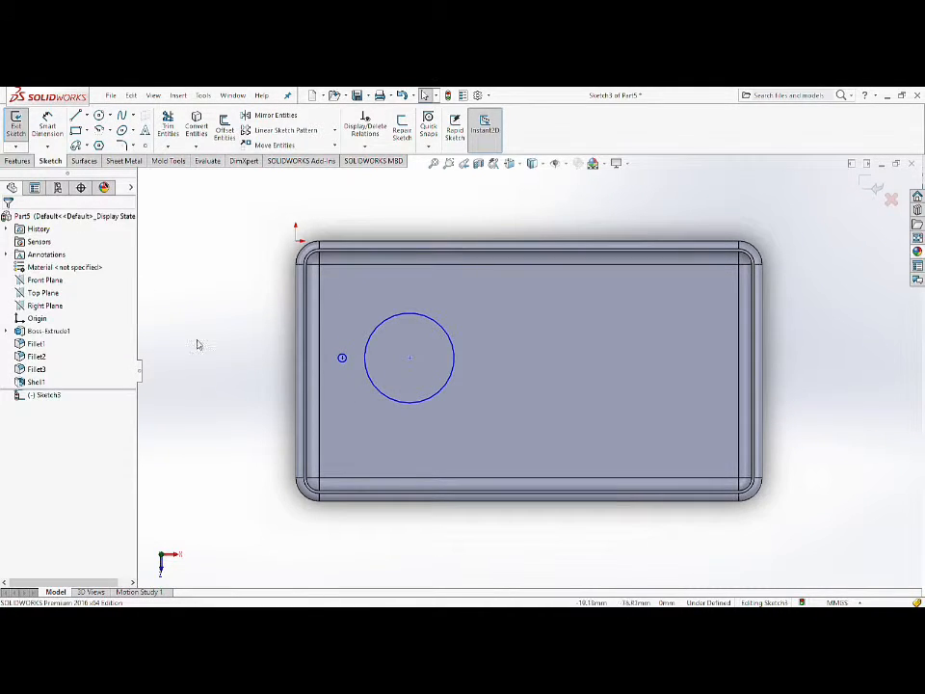
- Align both circle centres with the midpoint of the floor's nearby short edge using Horizontal relations
{"action": "left_click", "coordinate": [410, 357]}
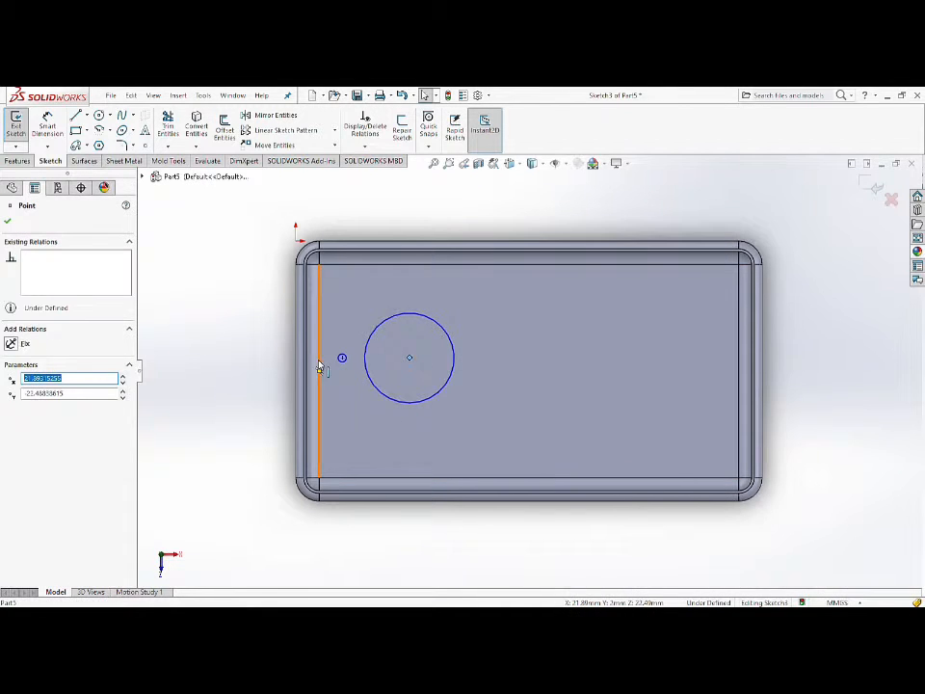
{"action": "left_click", "coordinate": [320, 372], "text": "ctrl"}
{"action": "left_click", "coordinate": [29, 409]}
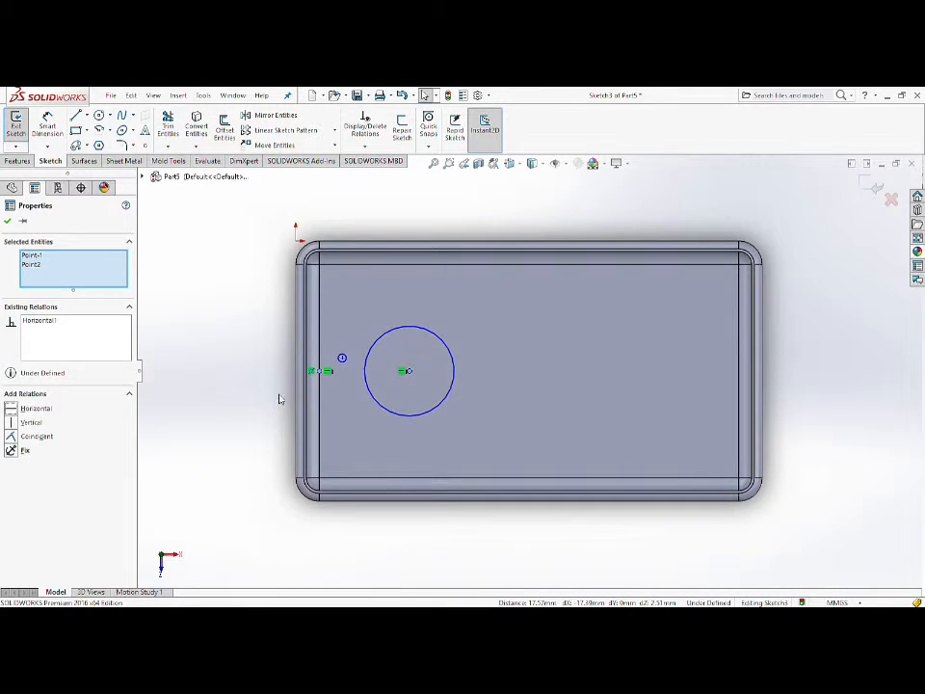
{"action": "left_click", "coordinate": [280, 399]}
{"action": "left_click", "coordinate": [343, 359]}
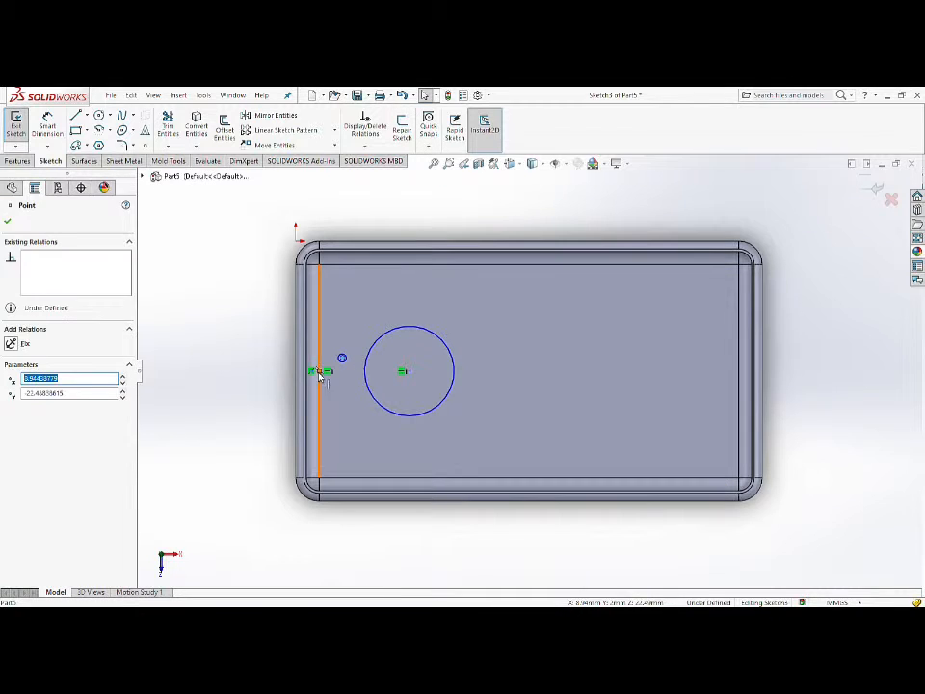
{"action": "left_click", "coordinate": [321, 371], "text": "ctrl"}
{"action": "left_click", "coordinate": [29, 409]}
{"action": "left_click", "coordinate": [182, 409]}
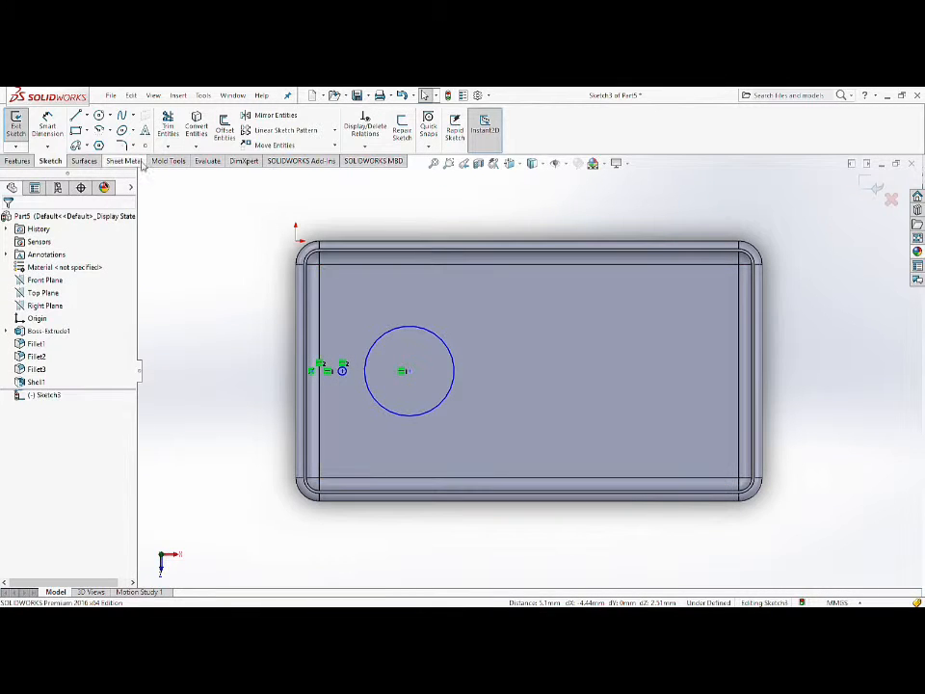
- Dimension the large circle's diameter as 15 mm
{"action": "left_click", "coordinate": [441, 353]}
{"action": "left_click", "coordinate": [476, 336]}
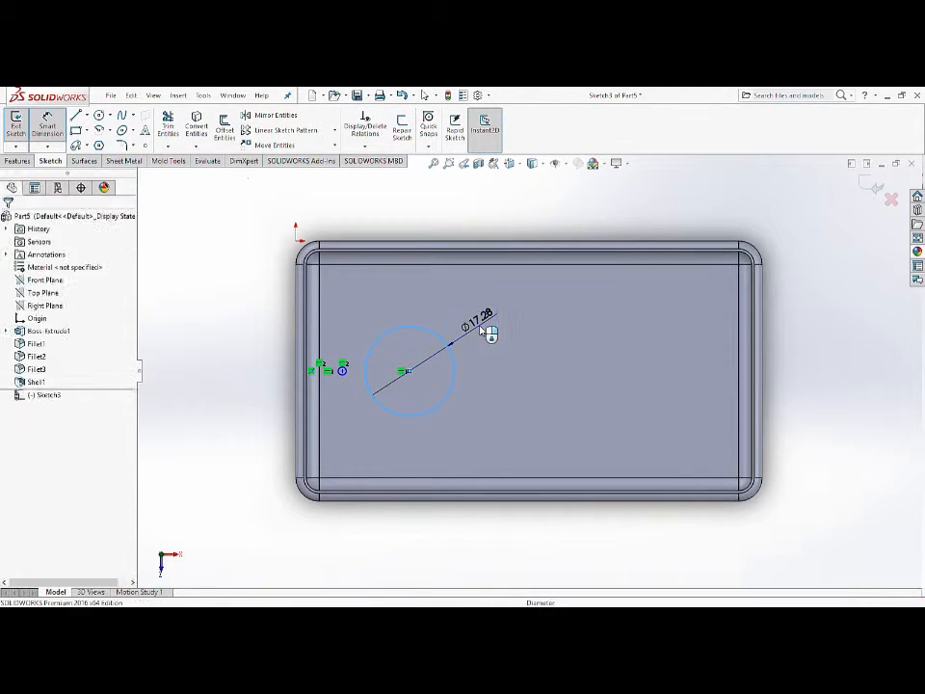
{"action": "left_click", "coordinate": [486, 326]}
{"action": "type", "text": "15"}
{"action": "key", "text": "Return"}
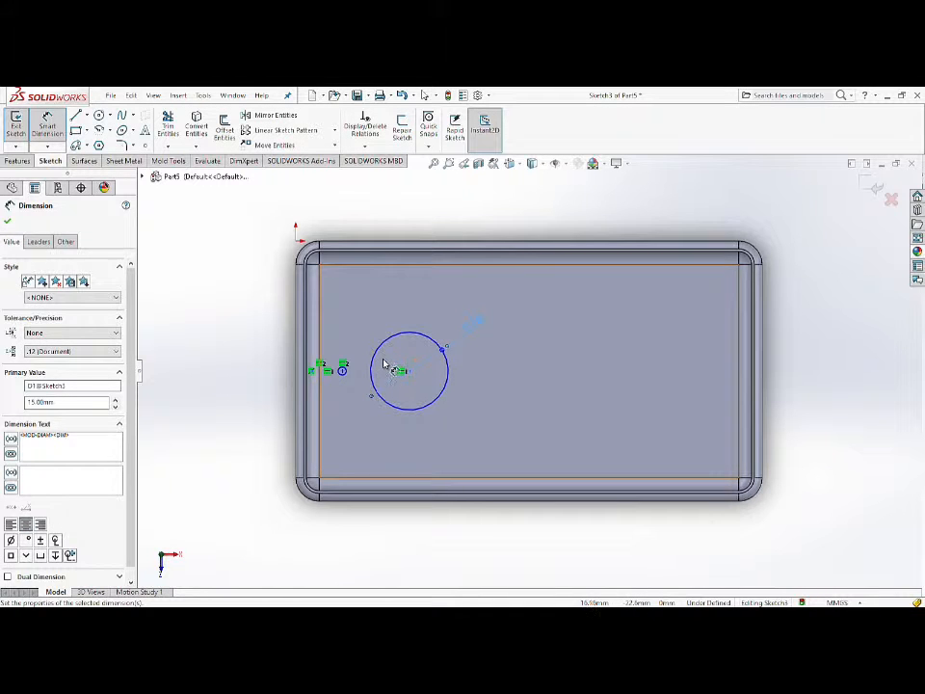
{"action": "left_click", "coordinate": [384, 364]}
{"action": "left_click", "coordinate": [372, 367]}
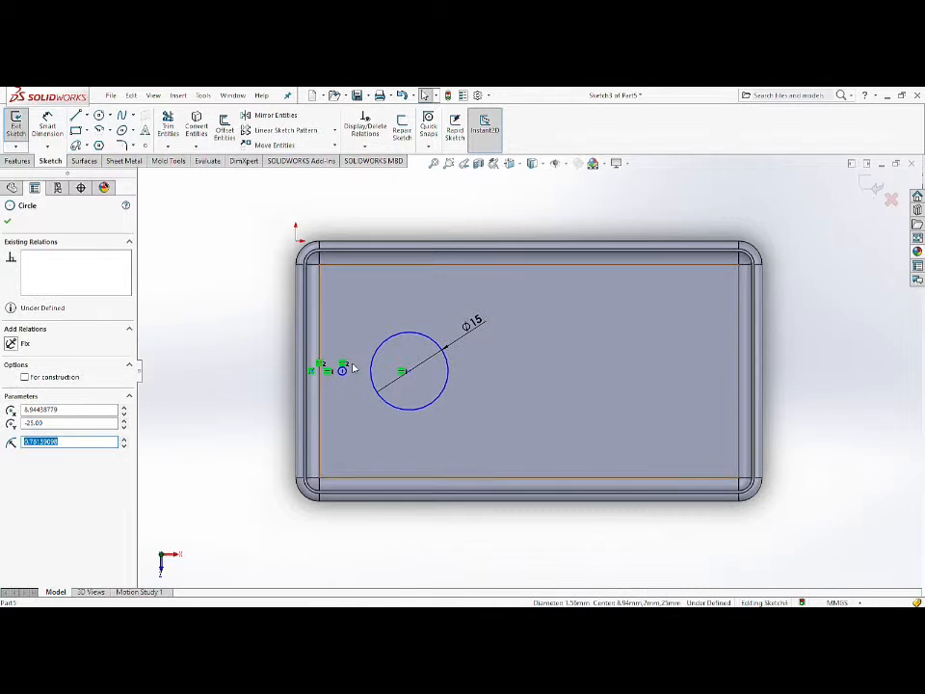
{"action": "left_click", "coordinate": [277, 317]}
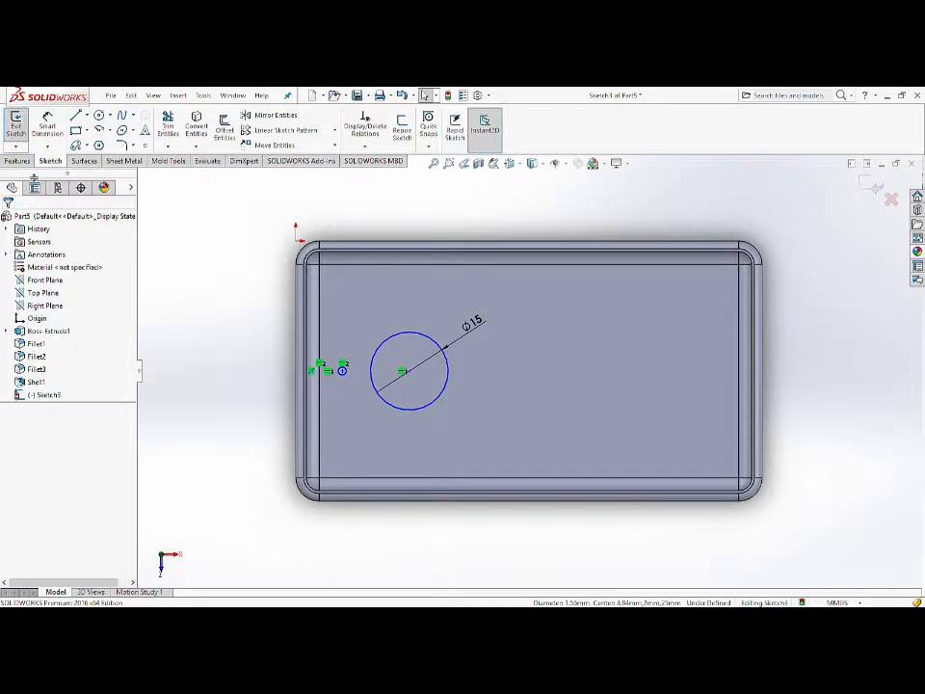
- Cut both circles through the floor with an Extruded Cut set to Through All - Both
{"action": "left_click", "coordinate": [17, 160]}
{"action": "left_click", "coordinate": [175, 127]}
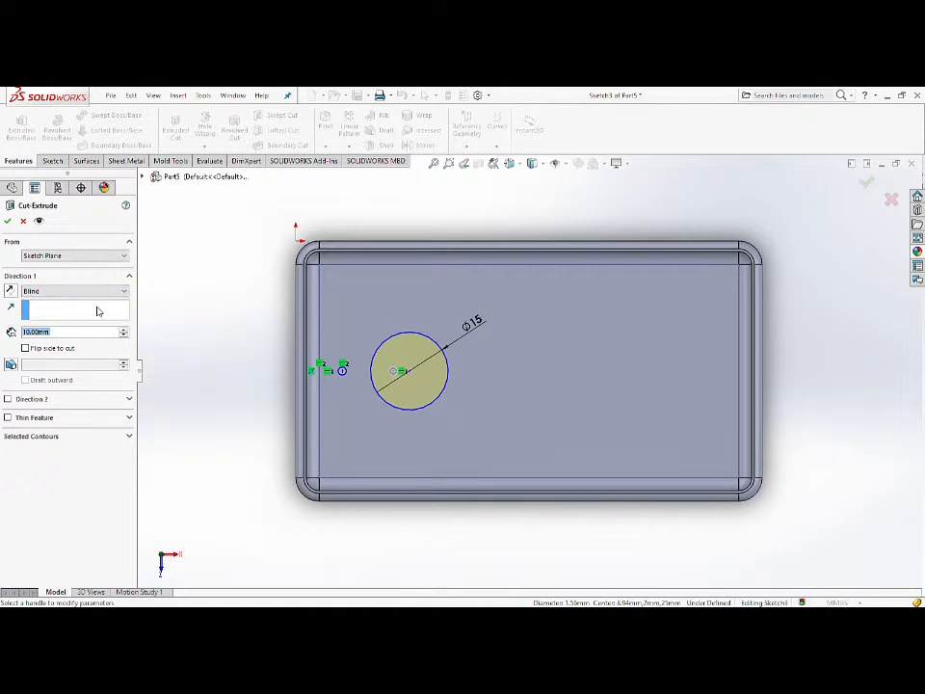
{"action": "key", "text": "Down"}
{"action": "key", "text": "Down"}
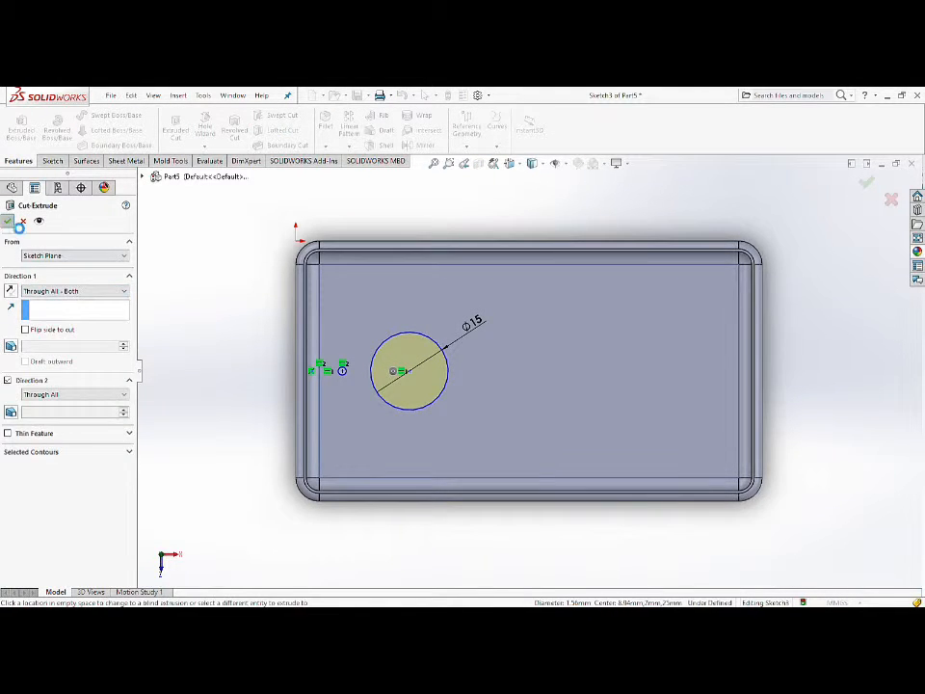
{"action": "left_click", "coordinate": [7, 221]}
- Examine the two holes from the outer back side of the shelled body
{"action": "middle_click_drag", "start_coordinate": [293, 366], "coordinate": [626, 411]}
{"action": "middle_click_drag", "start_coordinate": [781, 445], "coordinate": [562, 301]}
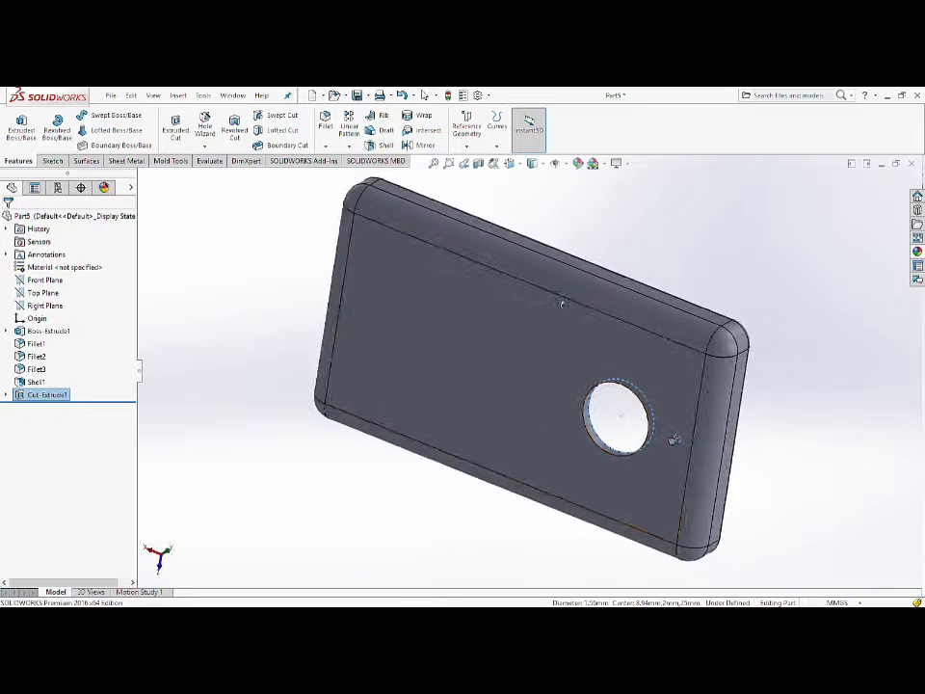
{"action": "scroll", "coordinate": [656, 438], "scroll_direction": "down", "scroll_amount": 5}
{"action": "scroll", "coordinate": [570, 419], "scroll_direction": "up", "scroll_amount": 2}
{"action": "middle_click_drag", "start_coordinate": [582, 462], "coordinate": [577, 301]}
{"action": "scroll", "coordinate": [575, 302], "scroll_direction": "up", "scroll_amount": 5}
{"action": "scroll", "coordinate": [519, 379], "scroll_direction": "down", "scroll_amount": 6}
{"action": "scroll", "coordinate": [519, 379], "scroll_direction": "up", "scroll_amount": 3}
- Chamfer the large hole's rim on the outer back face by 1.5 mm at 45 degrees
{"action": "left_click", "coordinate": [326, 122]}
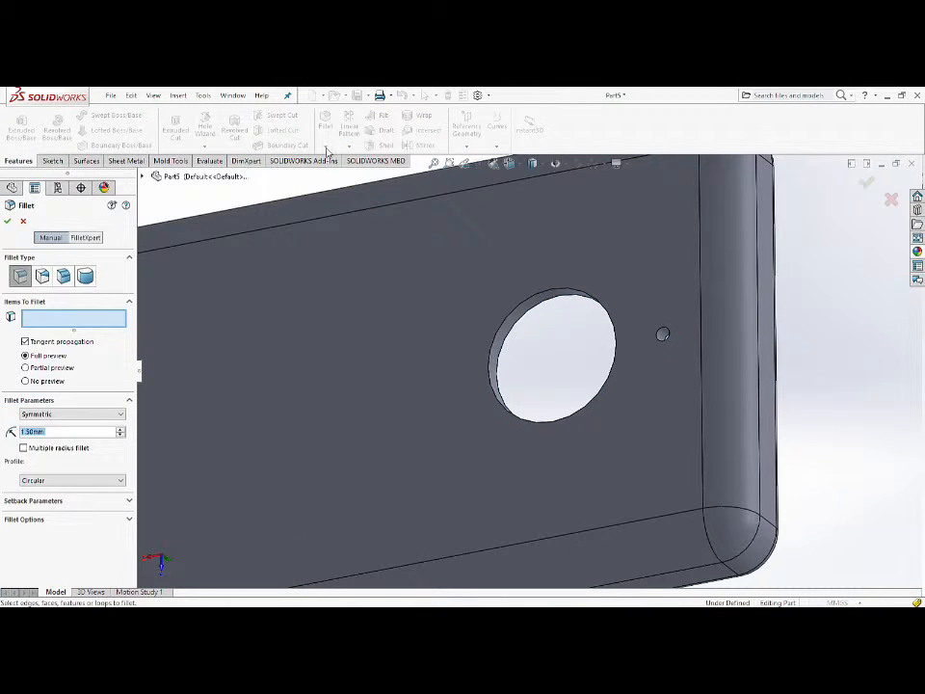
{"action": "left_click", "coordinate": [21, 222]}
{"action": "left_click", "coordinate": [326, 146]}
{"action": "left_click", "coordinate": [330, 177]}
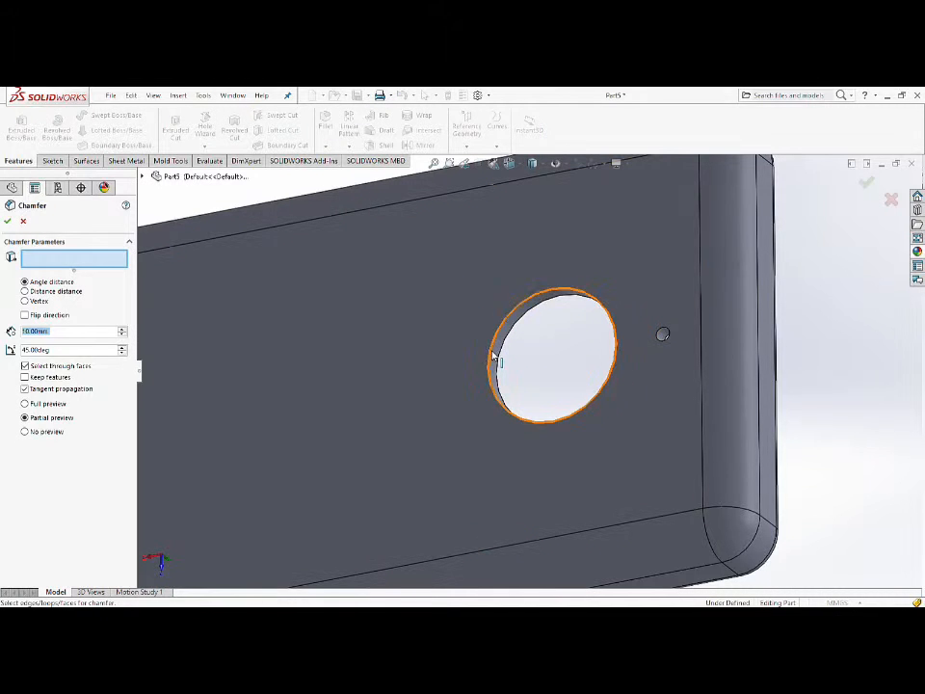
{"action": "left_click", "coordinate": [495, 357]}
{"action": "left_click_drag", "start_coordinate": [54, 334], "coordinate": [6, 346]}
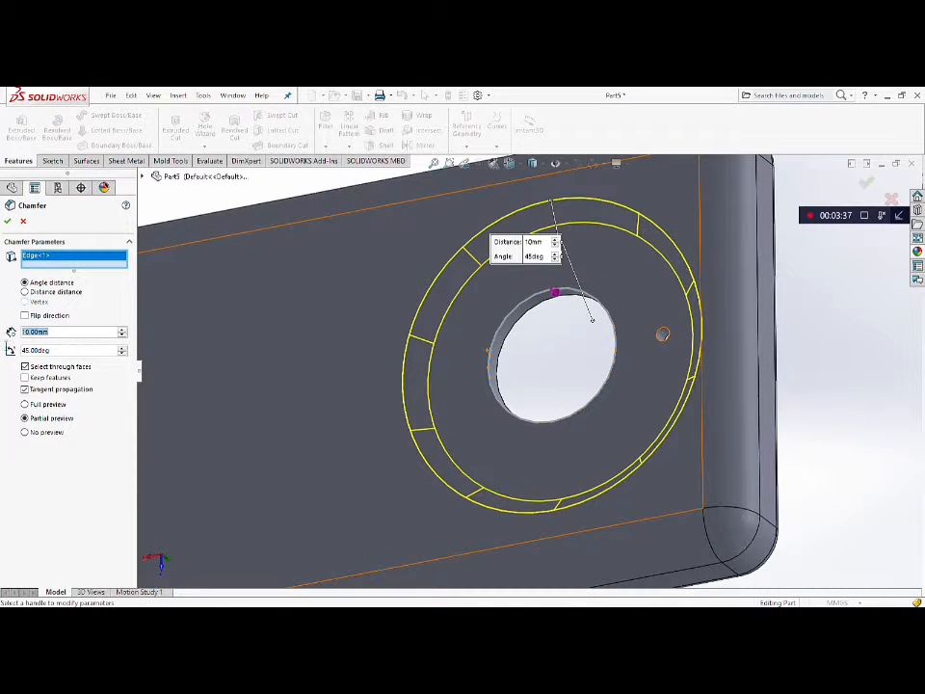
{"action": "key", "text": "Return"}
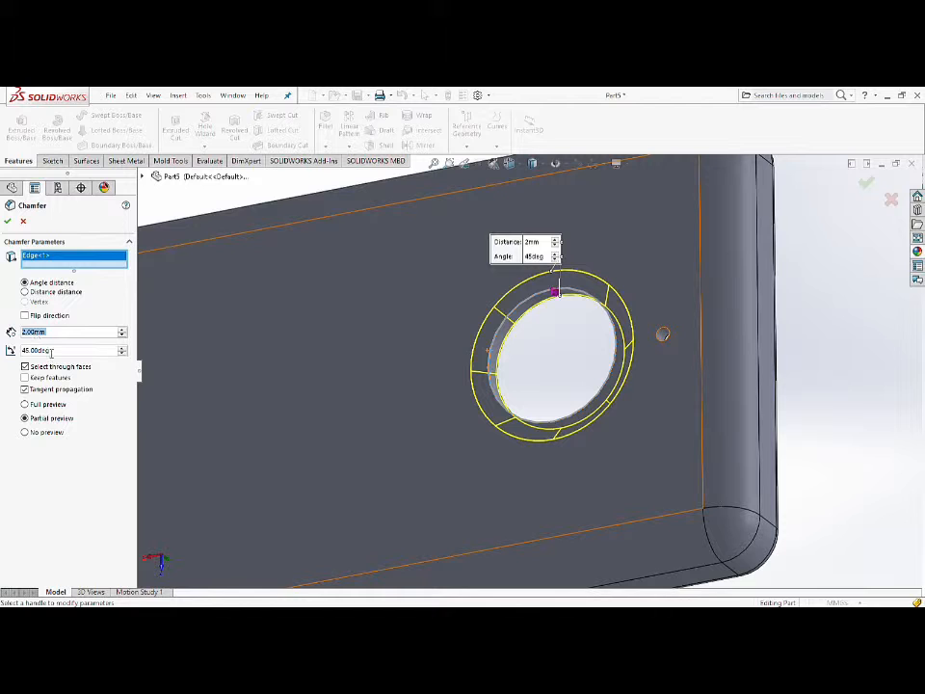
{"action": "type", "text": "1.5"}
{"action": "key", "text": "Return"}
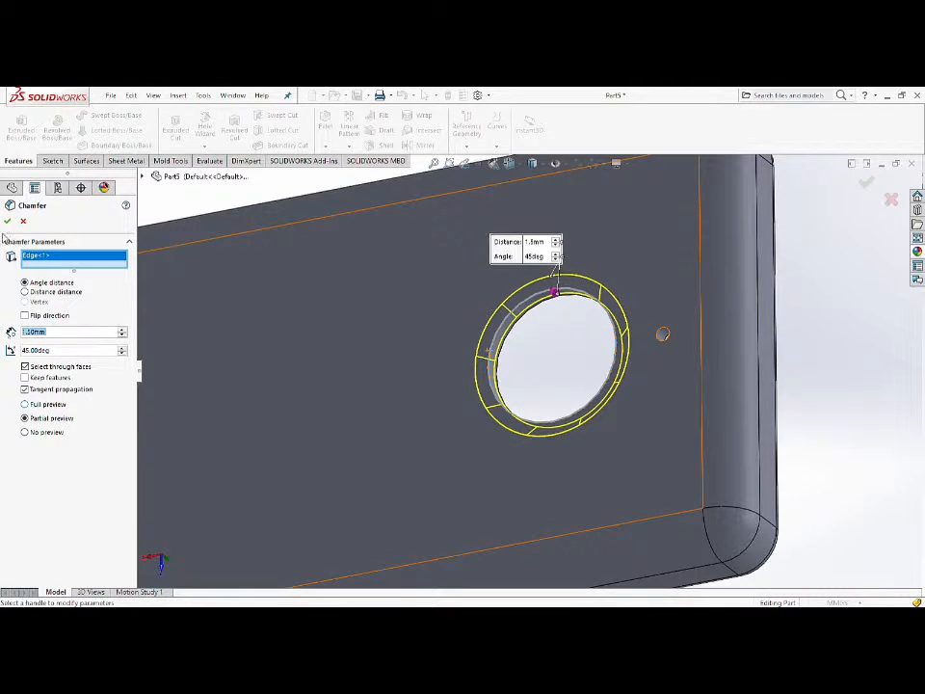
{"action": "key", "text": "Return"}
- Sketch a centre rectangle at the middle of the flat short end face farthest from the camera hole
{"action": "scroll", "coordinate": [540, 352], "scroll_direction": "up", "scroll_amount": 5}
{"action": "middle_click_drag", "start_coordinate": [582, 378], "coordinate": [492, 374]}
{"action": "left_click", "coordinate": [496, 372]}
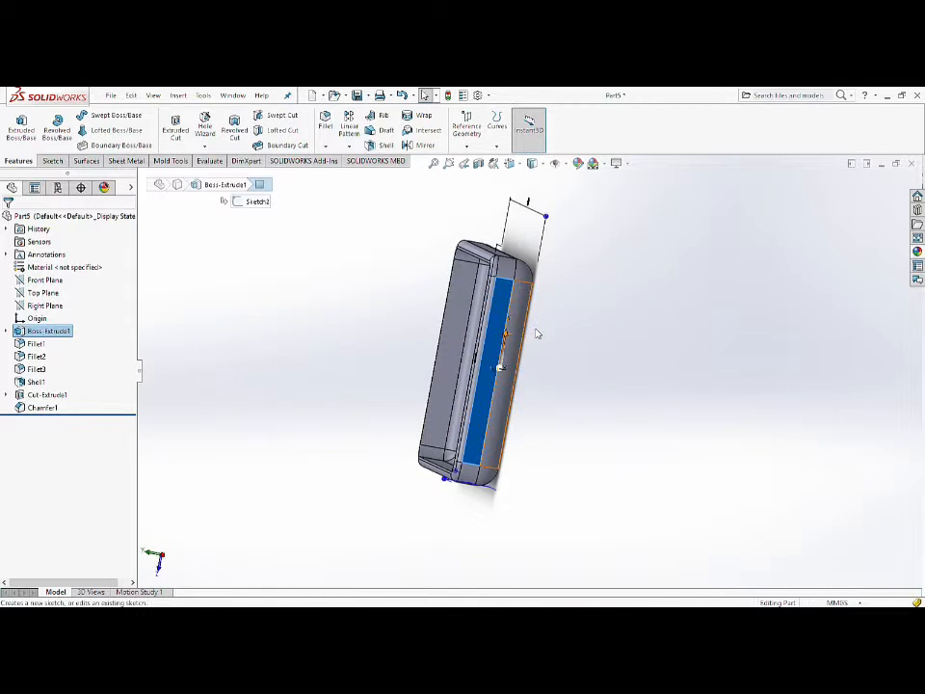
{"action": "left_click", "coordinate": [537, 334]}
{"action": "scroll", "coordinate": [540, 362], "scroll_direction": "down", "scroll_amount": 2}
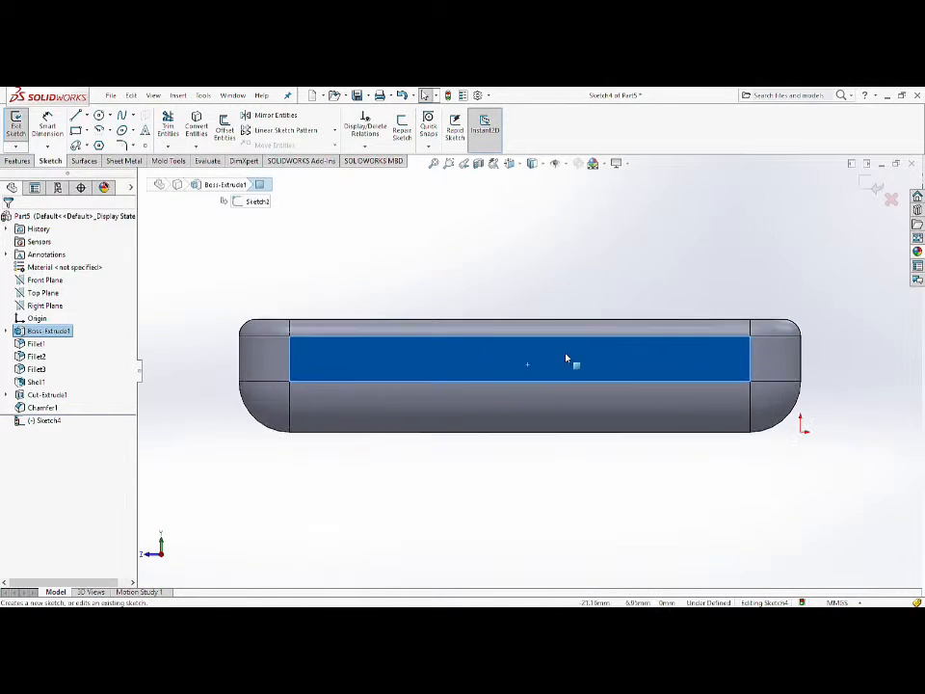
{"action": "left_click", "coordinate": [76, 130]}
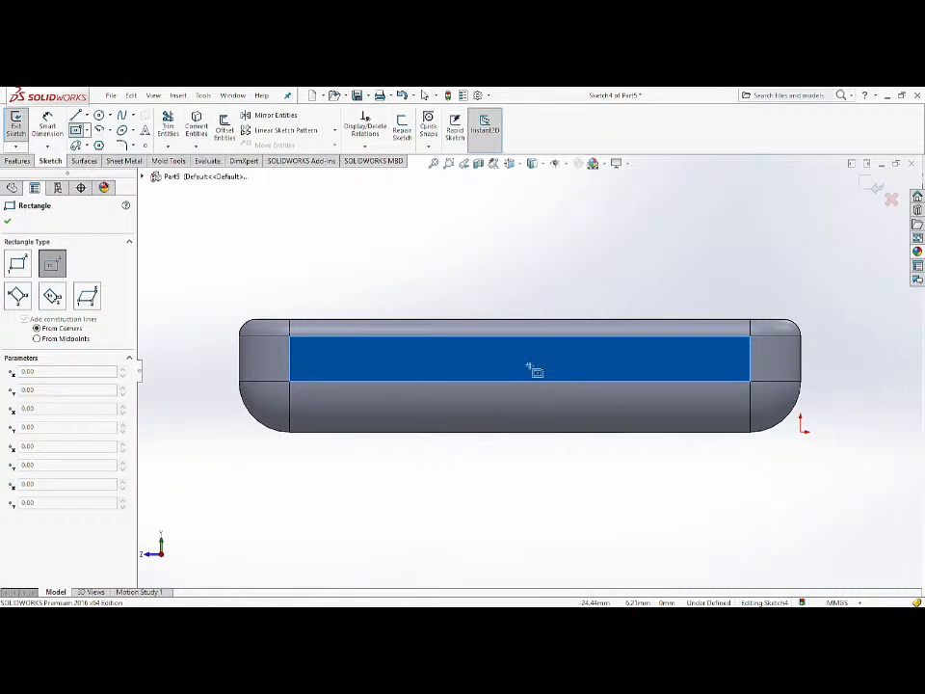
{"action": "left_click", "coordinate": [529, 365]}
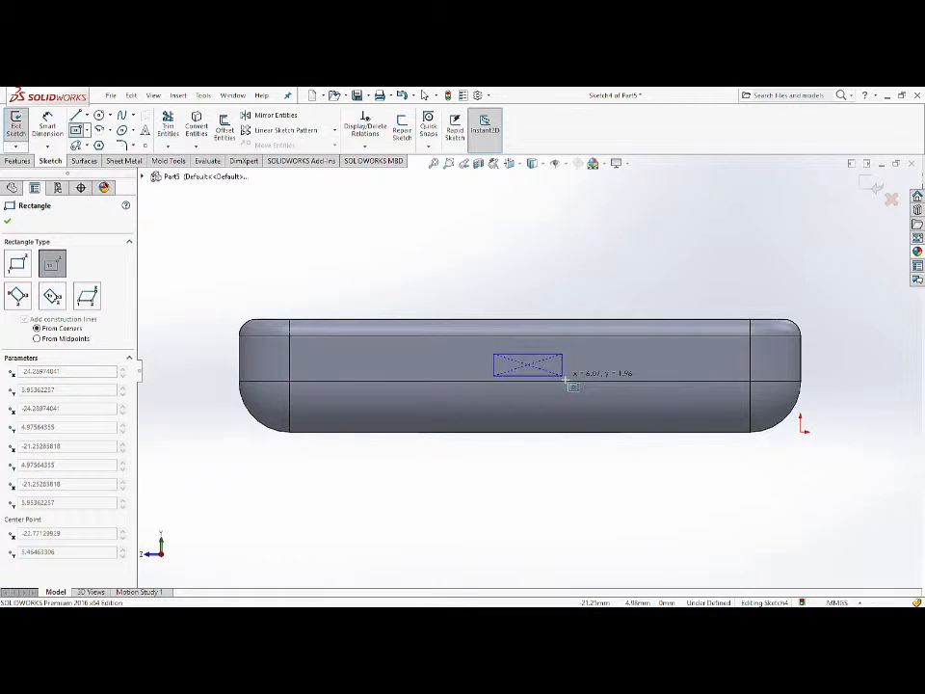
{"action": "left_click", "coordinate": [556, 381]}
{"action": "key", "text": "Escape"}
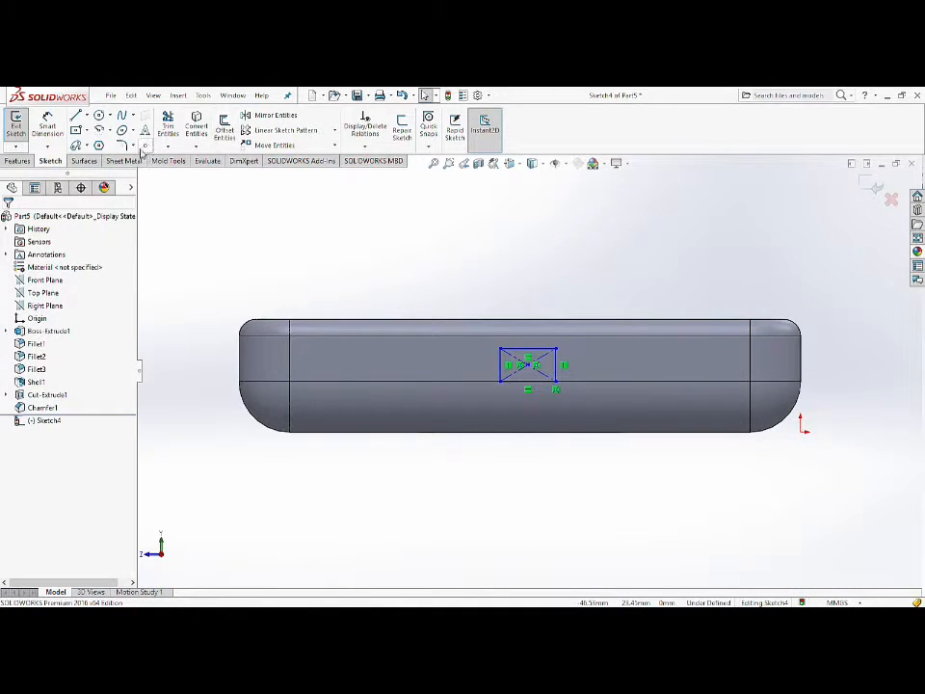
{"action": "left_click", "coordinate": [122, 144]}
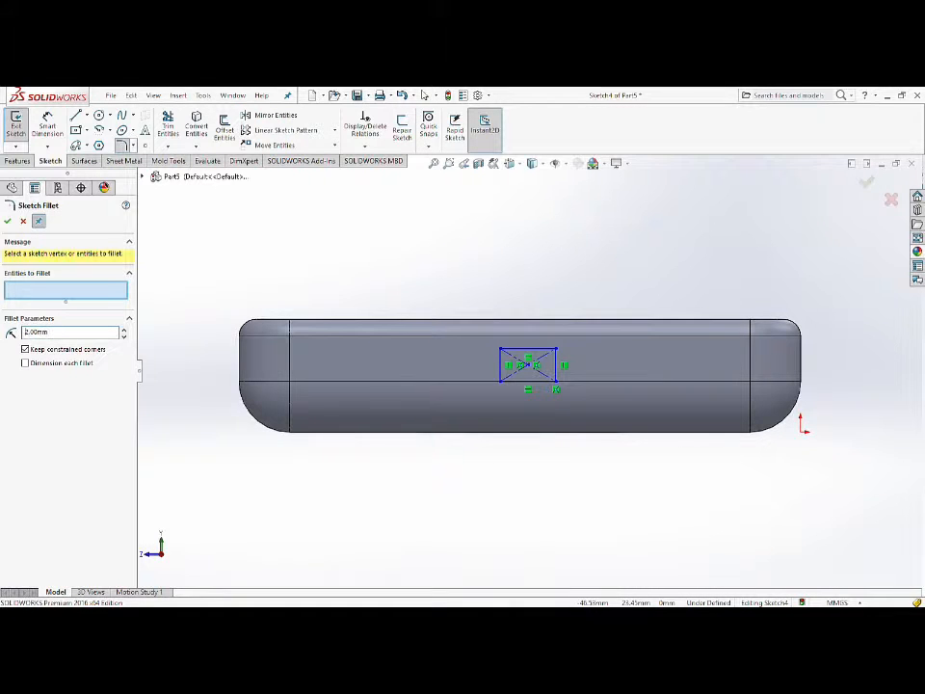
{"action": "mouse_move", "coordinate": [457, 342]}
{"action": "left_mouse_down"}
{"action": "mouse_move", "coordinate": [533, 394]}
{"action": "mouse_move", "coordinate": [556, 331]}
{"action": "left_mouse_up"}
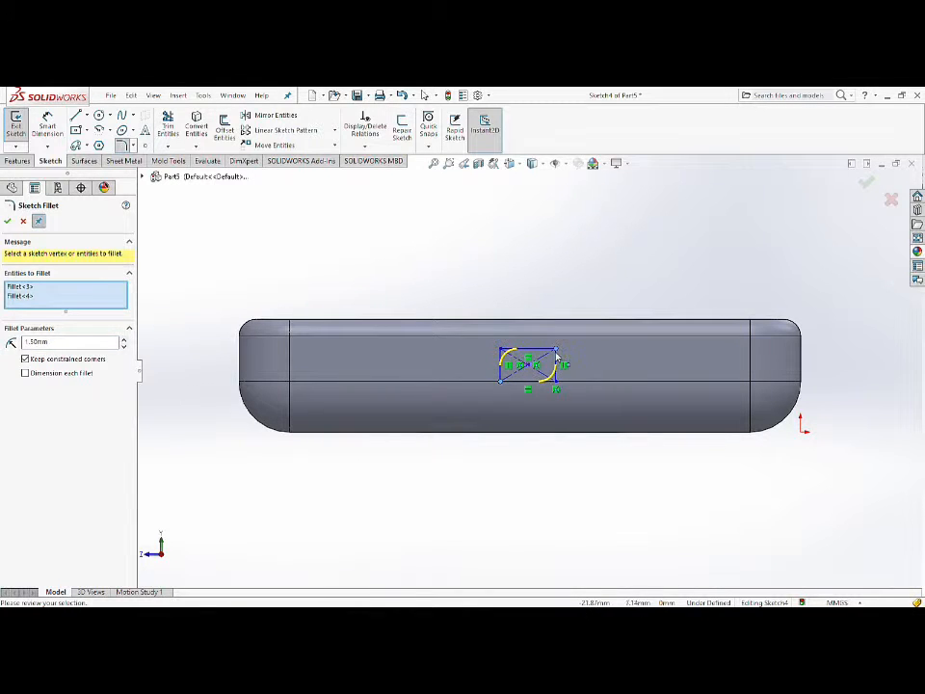
{"action": "left_click", "coordinate": [7, 221]}
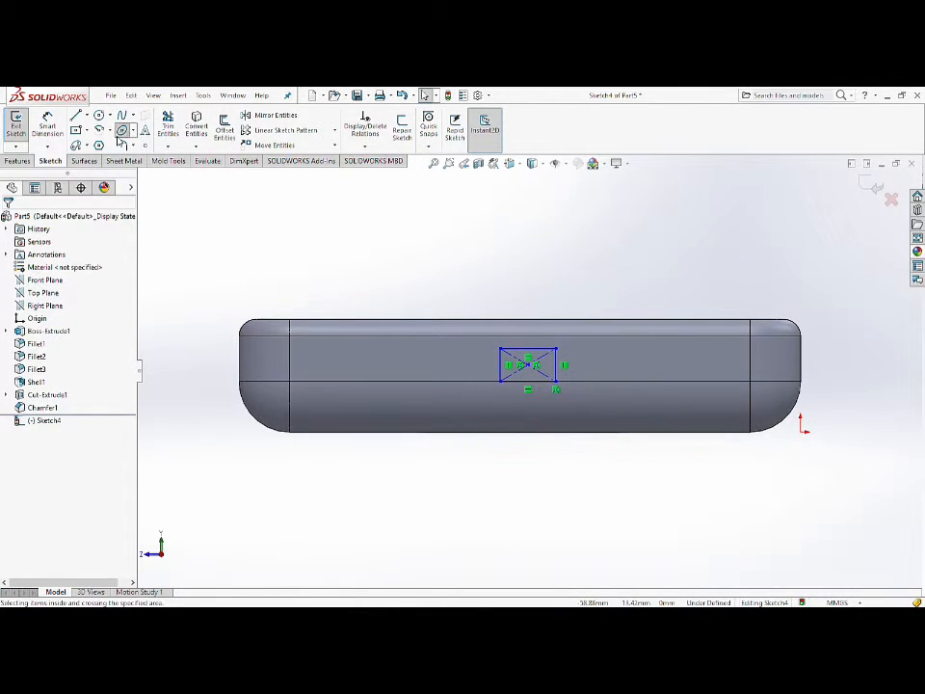
- Round all four corners of the rectangle with 1 mm sketch fillets
{"action": "left_click", "coordinate": [122, 145]}
{"action": "left_click", "coordinate": [555, 353]}
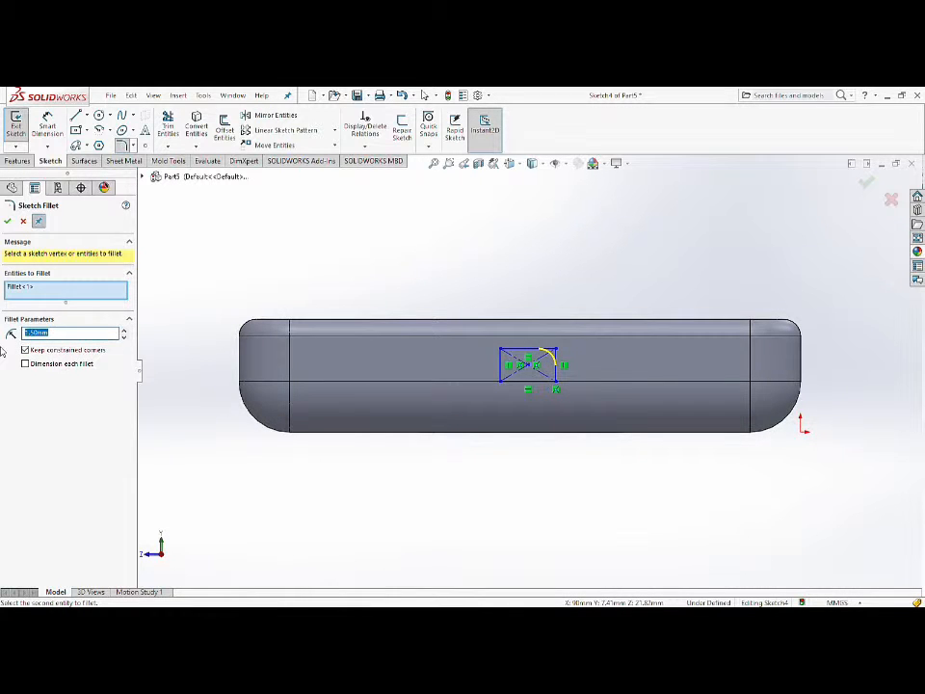
{"action": "left_click", "coordinate": [557, 381]}
{"action": "left_click", "coordinate": [501, 381]}
{"action": "left_click", "coordinate": [500, 350]}
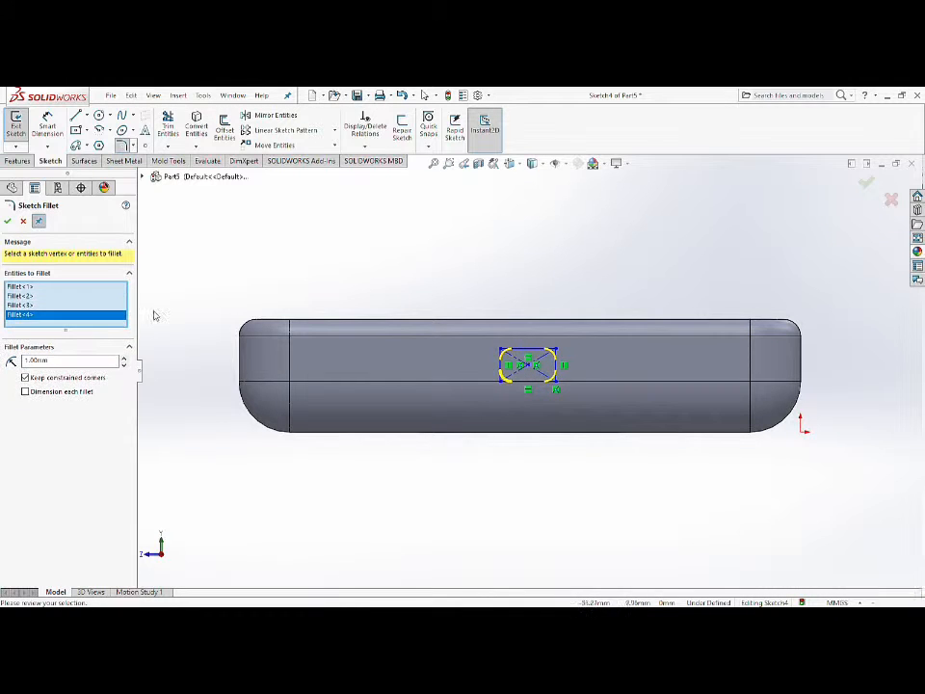
{"action": "left_click", "coordinate": [8, 221]}
- Sketch a small circle of about 0.5 mm radius beside the rounded rectangle, level with its centre
{"action": "scroll", "coordinate": [640, 366], "scroll_direction": "down", "scroll_amount": 2}
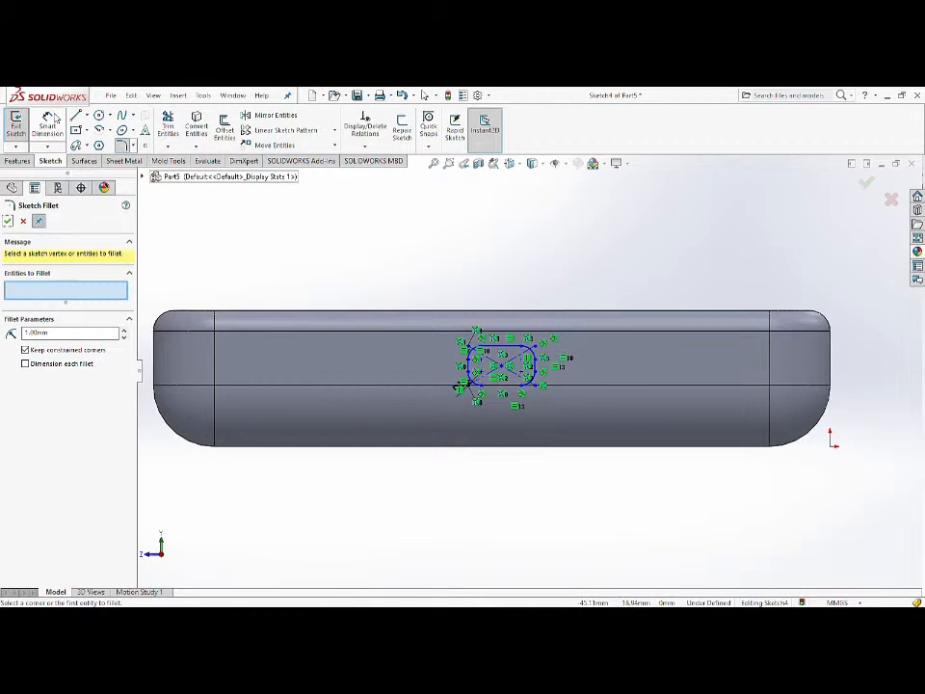
{"action": "left_click", "coordinate": [98, 115]}
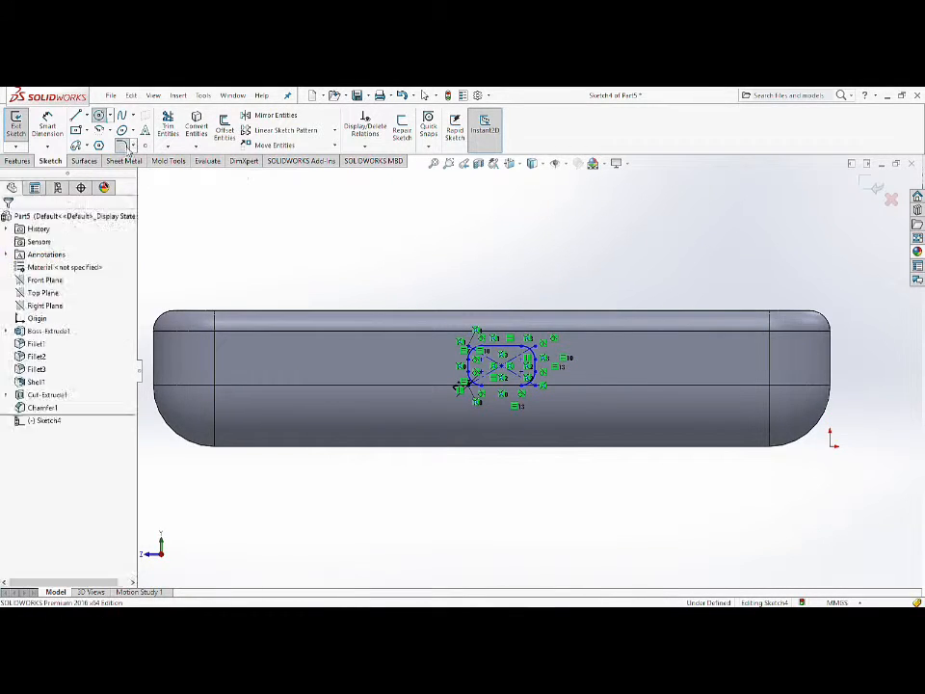
{"action": "left_click", "coordinate": [579, 365]}
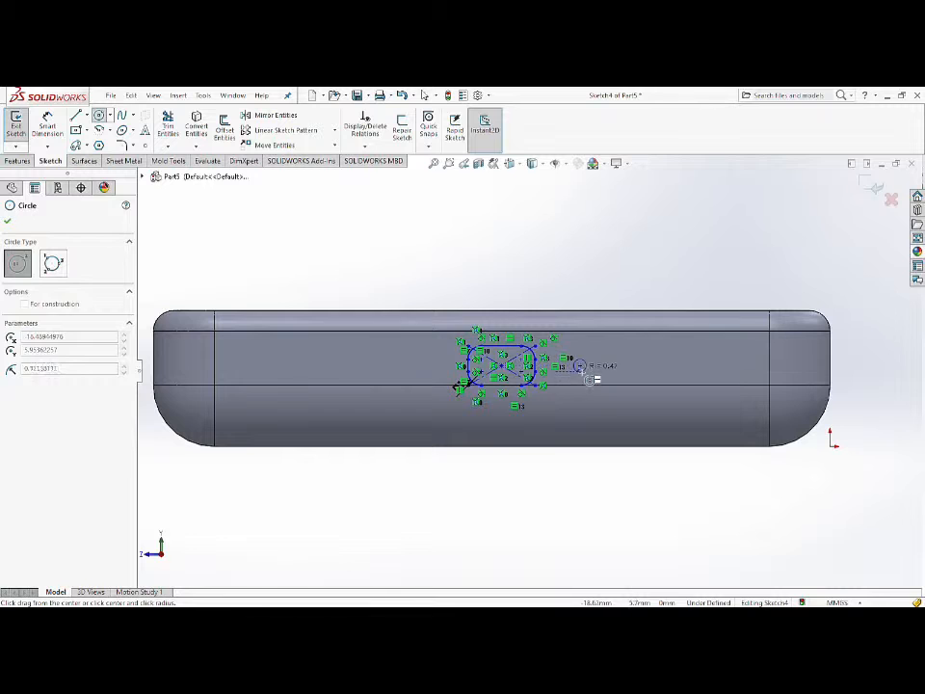
{"action": "left_click", "coordinate": [586, 371]}
{"action": "key", "text": "Escape"}
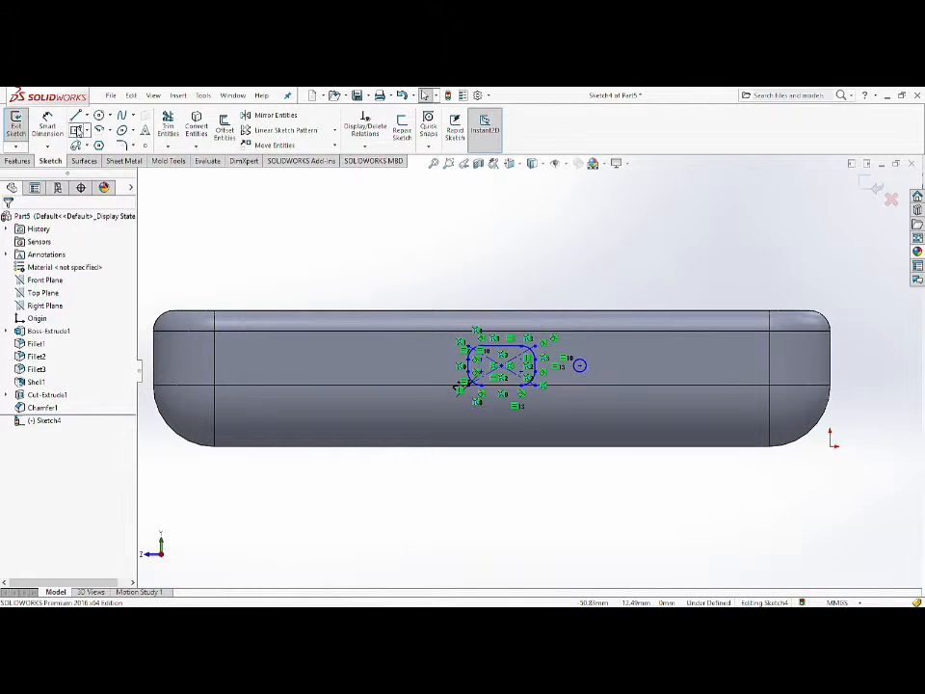
- Sketch a narrow centre rectangle about 8.3 by 0.9 mm on the rounded rectangle's other side, level with its centre
{"action": "left_click", "coordinate": [77, 131]}
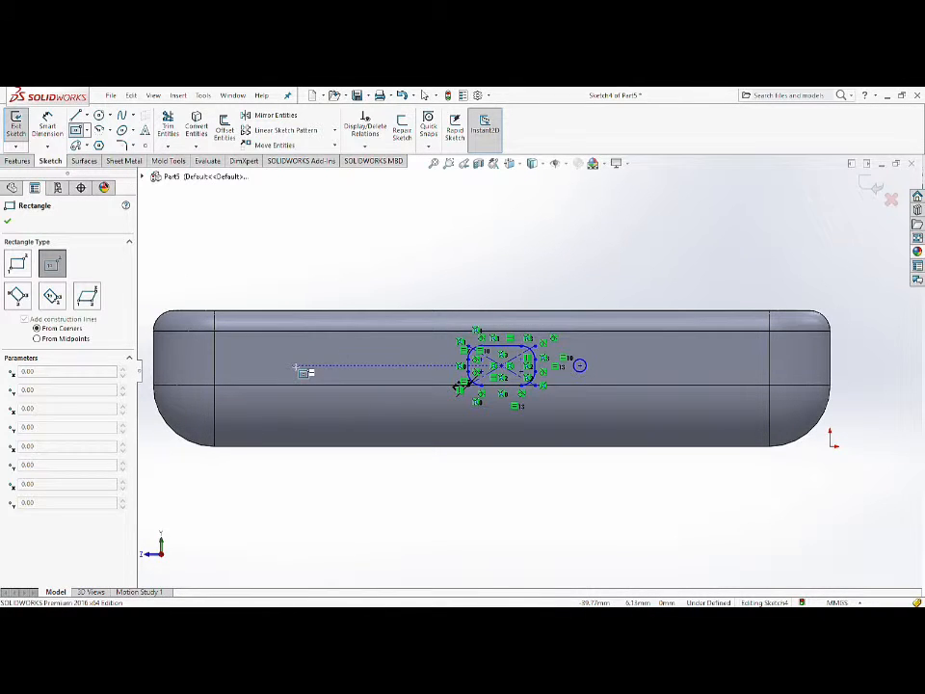
{"action": "left_click", "coordinate": [294, 365]}
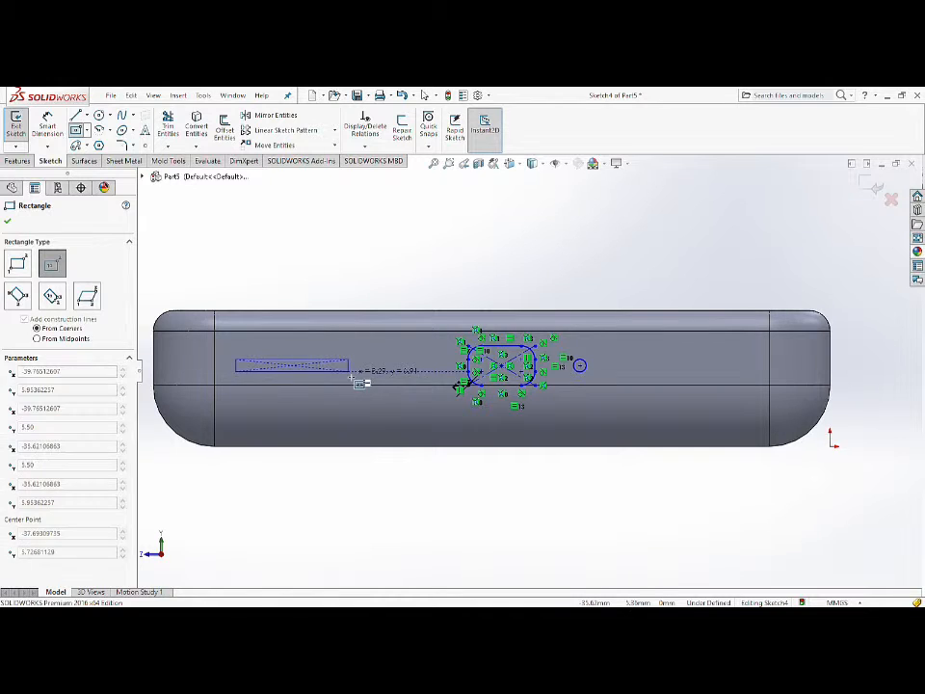
{"action": "left_click", "coordinate": [352, 376]}
{"action": "key", "text": "Escape"}
{"action": "scroll", "coordinate": [294, 368], "scroll_direction": "down", "scroll_amount": 5}
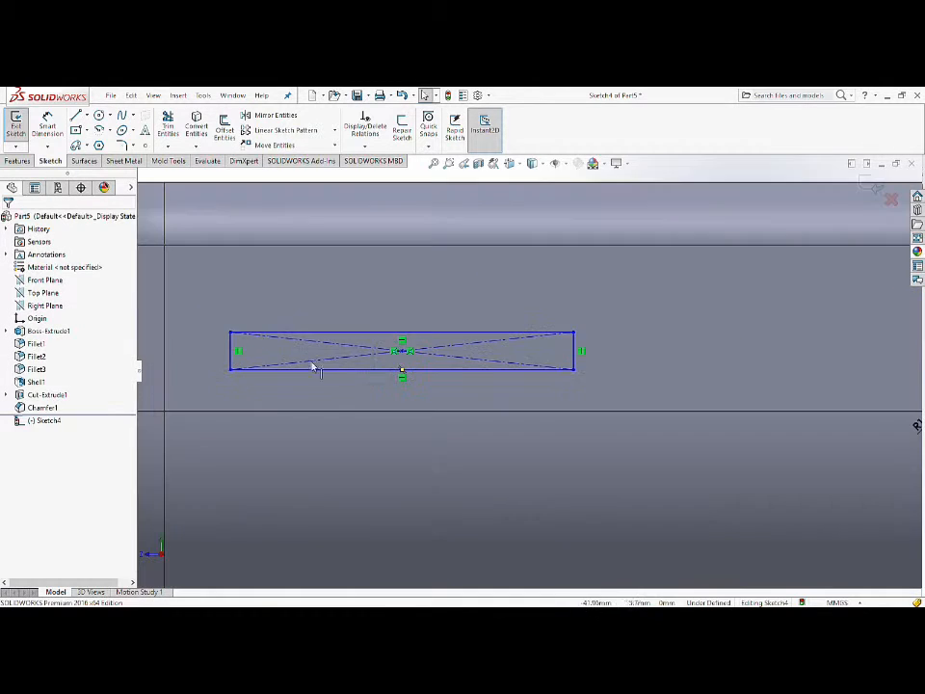
- Move the narrow rectangle closer to the rounded rectangle, keeping it level
{"action": "left_click_drag", "start_coordinate": [403, 352], "coordinate": [690, 353]}
{"action": "scroll", "coordinate": [755, 362], "scroll_direction": "up", "scroll_amount": 4}
{"action": "scroll", "coordinate": [848, 371], "scroll_direction": "down", "scroll_amount": 2}
{"action": "scroll", "coordinate": [525, 366], "scroll_direction": "up", "scroll_amount": 3}
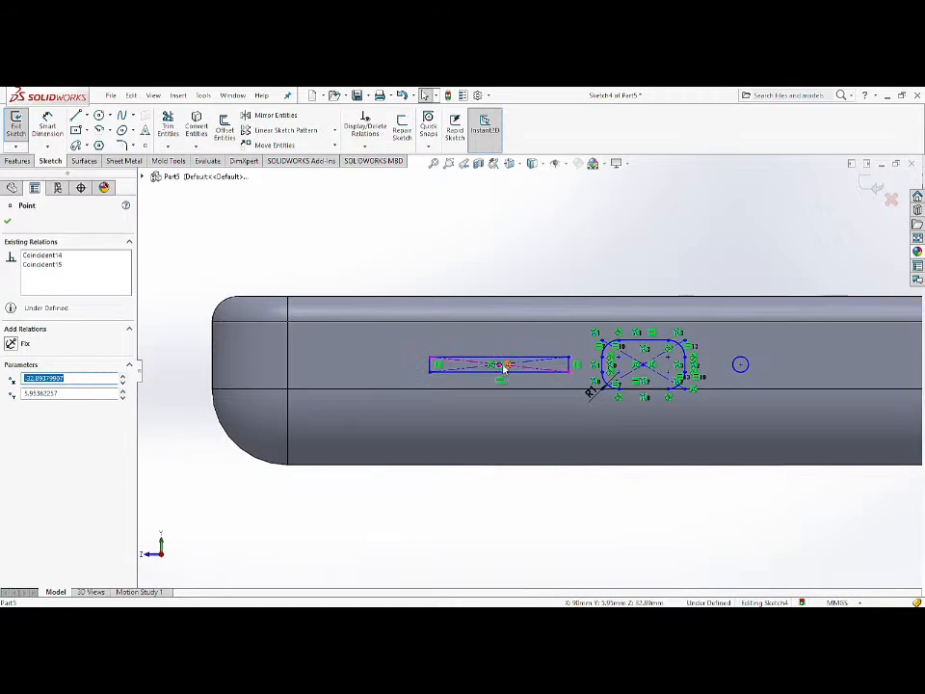
{"action": "key", "text": "Escape"}
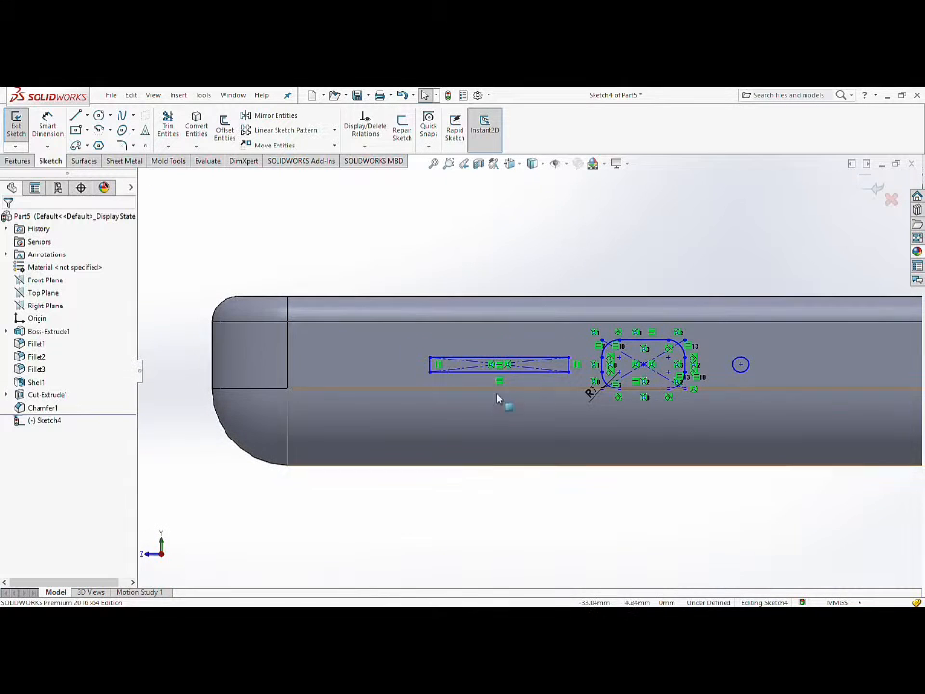
- Cut the narrow rectangle, rounded rectangle and circle into the end wall with an Extruded Cut
{"action": "scroll", "coordinate": [568, 384], "scroll_direction": "up", "scroll_amount": 1}
{"action": "scroll", "coordinate": [747, 360], "scroll_direction": "down", "scroll_amount": 1}
{"action": "scroll", "coordinate": [708, 364], "scroll_direction": "up", "scroll_amount": 3}
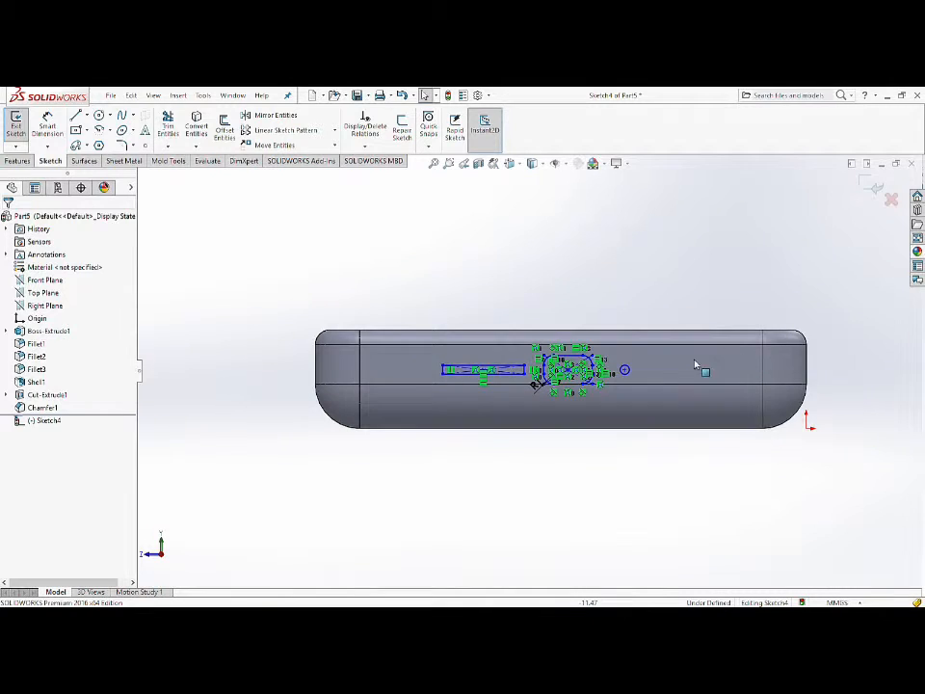
{"action": "left_click", "coordinate": [19, 162]}
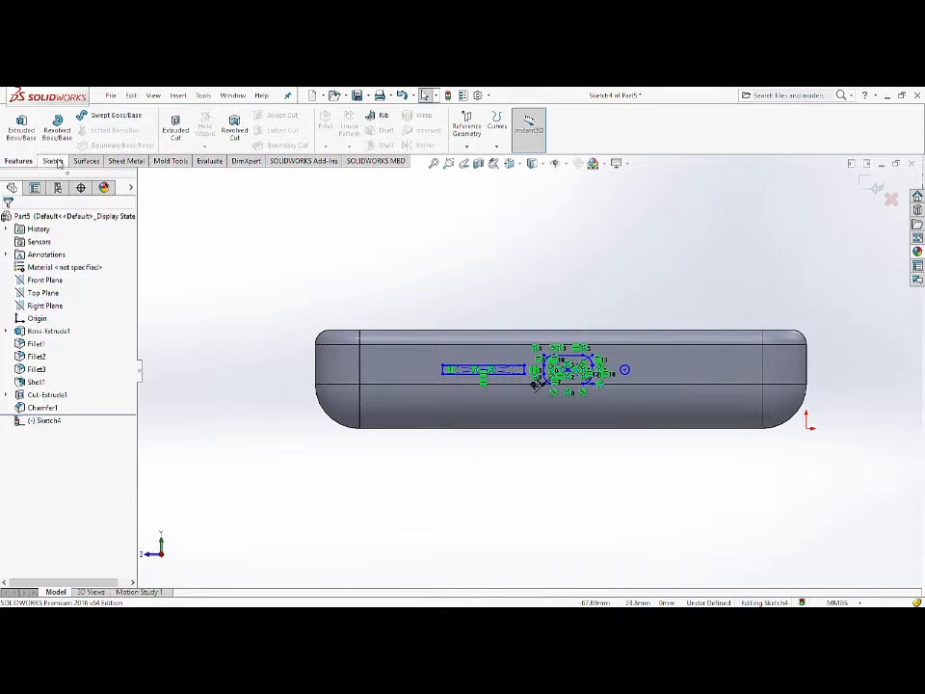
{"action": "left_click", "coordinate": [175, 125]}
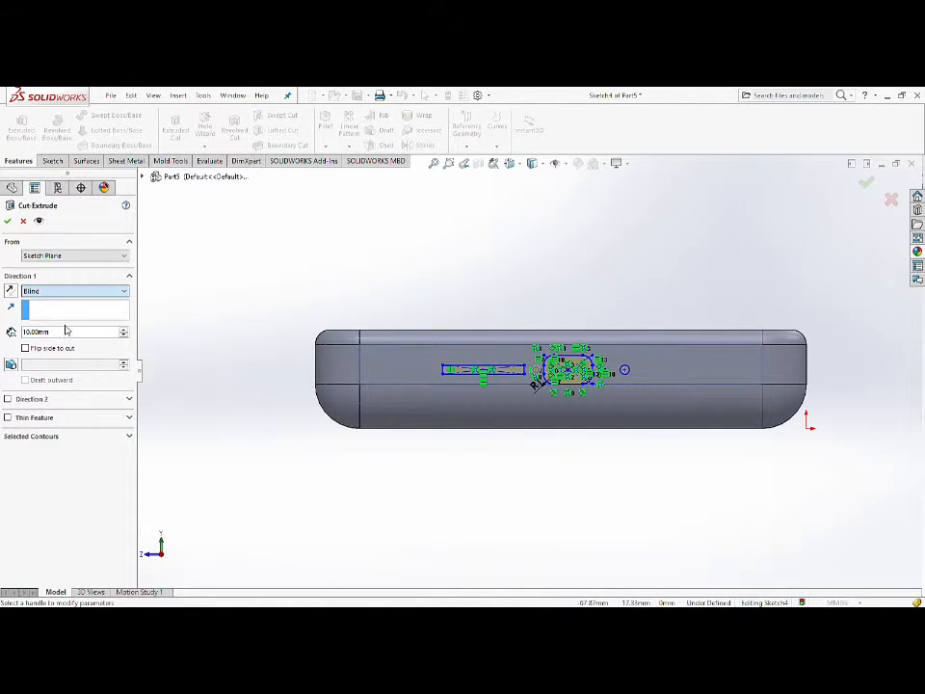
{"action": "left_click", "coordinate": [66, 330]}
{"action": "mouse_move", "coordinate": [430, 277]}
{"action": "middle_mouse_down"}
{"action": "mouse_move", "coordinate": [445, 306]}
{"action": "mouse_move", "coordinate": [441, 294]}
{"action": "middle_mouse_up"}
{"action": "left_click", "coordinate": [7, 222]}
{"action": "scroll", "coordinate": [809, 403], "scroll_direction": "up", "scroll_amount": 1}
{"action": "middle_click_drag", "start_coordinate": [816, 407], "coordinate": [567, 393]}
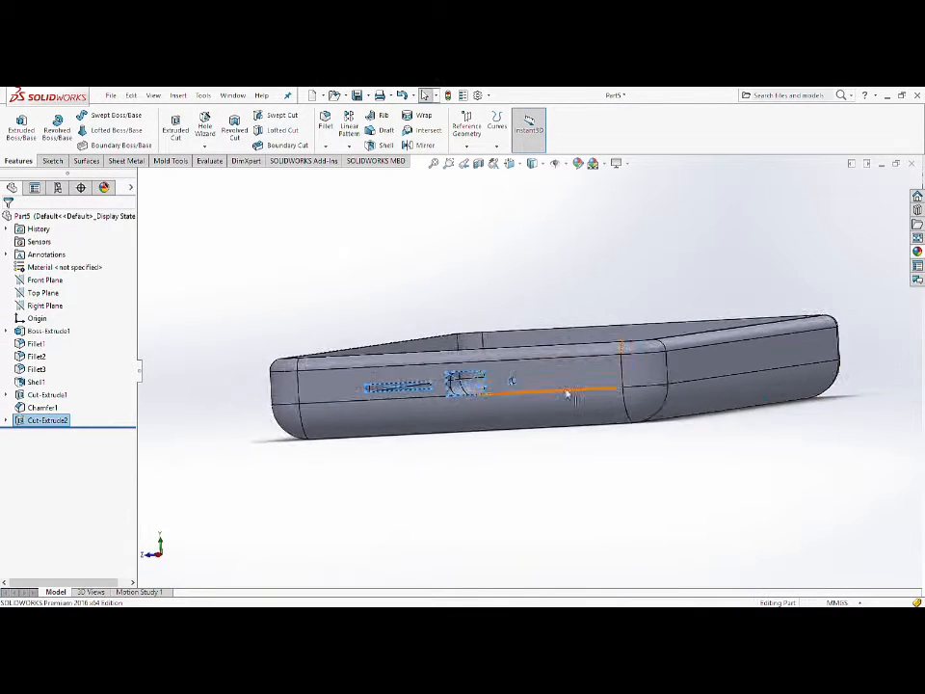
{"action": "scroll", "coordinate": [567, 394], "scroll_direction": "up", "scroll_amount": 1}
{"action": "key", "text": "Escape"}
- Chamfer all eight outer edges of the rounded rectangular opening by 0.5 mm at 45 degrees
{"action": "left_click", "coordinate": [329, 128]}
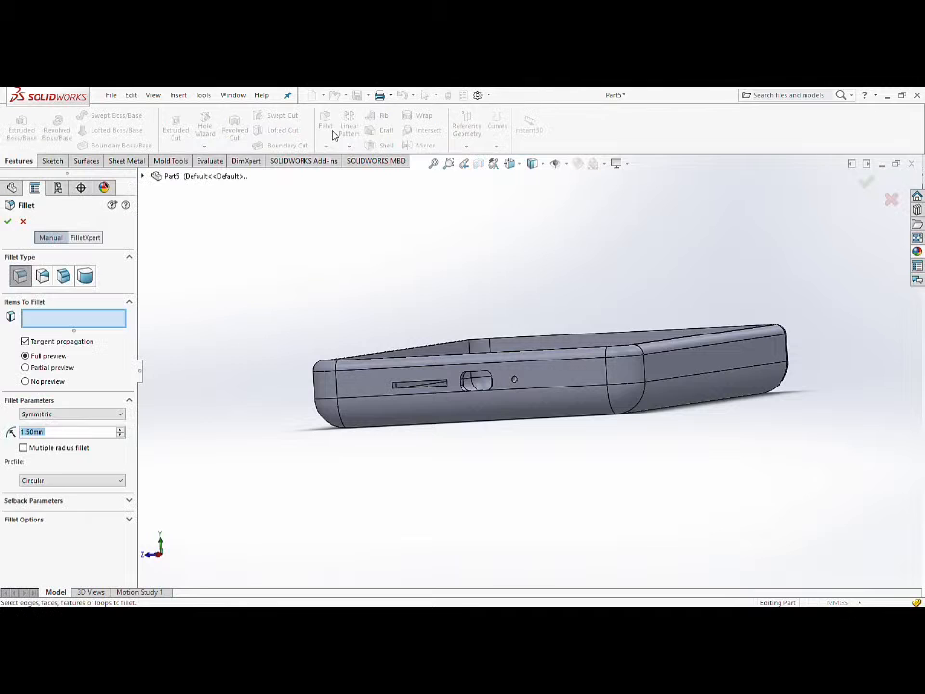
{"action": "left_click", "coordinate": [8, 224]}
{"action": "left_click", "coordinate": [326, 146]}
{"action": "left_click", "coordinate": [331, 174]}
{"action": "scroll", "coordinate": [502, 347], "scroll_direction": "down", "scroll_amount": 5}
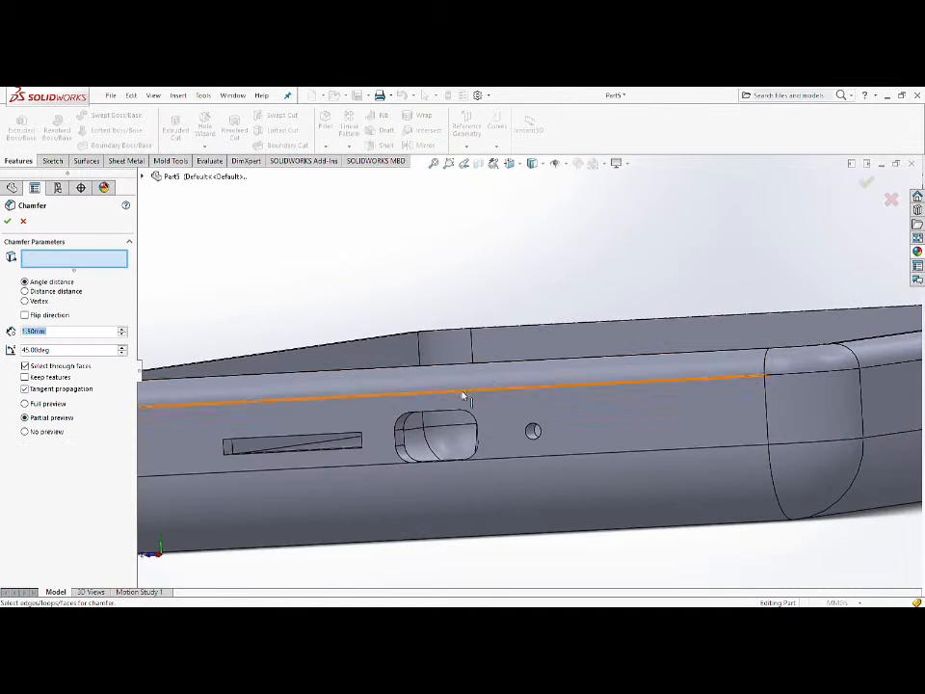
{"action": "left_click", "coordinate": [398, 440]}
{"action": "left_click", "coordinate": [417, 414]}
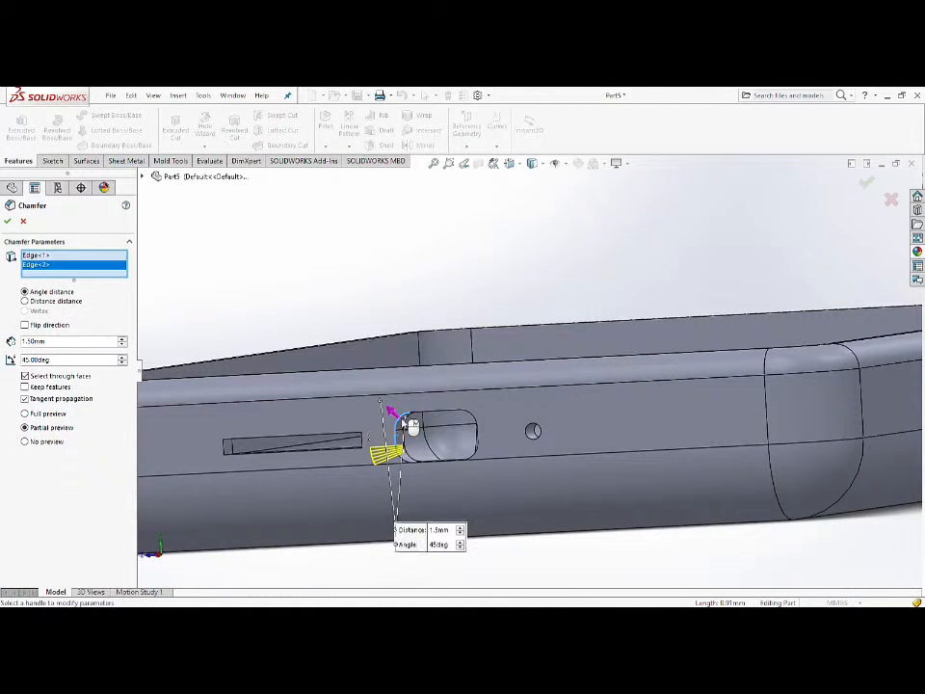
{"action": "left_click", "coordinate": [471, 422]}
{"action": "left_click", "coordinate": [475, 433]}
{"action": "left_click", "coordinate": [487, 440]}
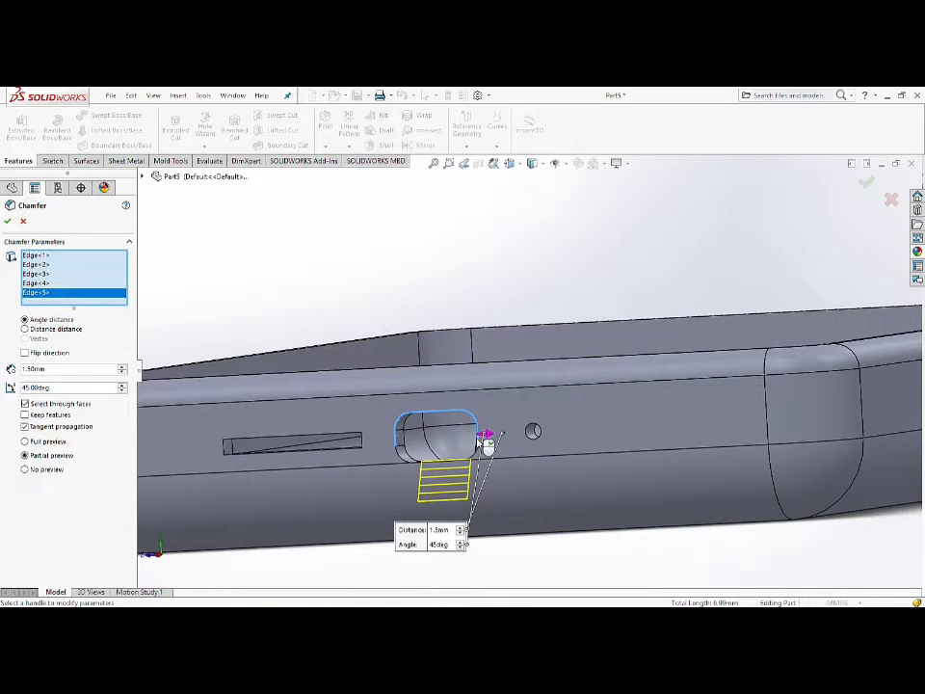
{"action": "left_click", "coordinate": [454, 462]}
{"action": "left_click", "coordinate": [448, 465]}
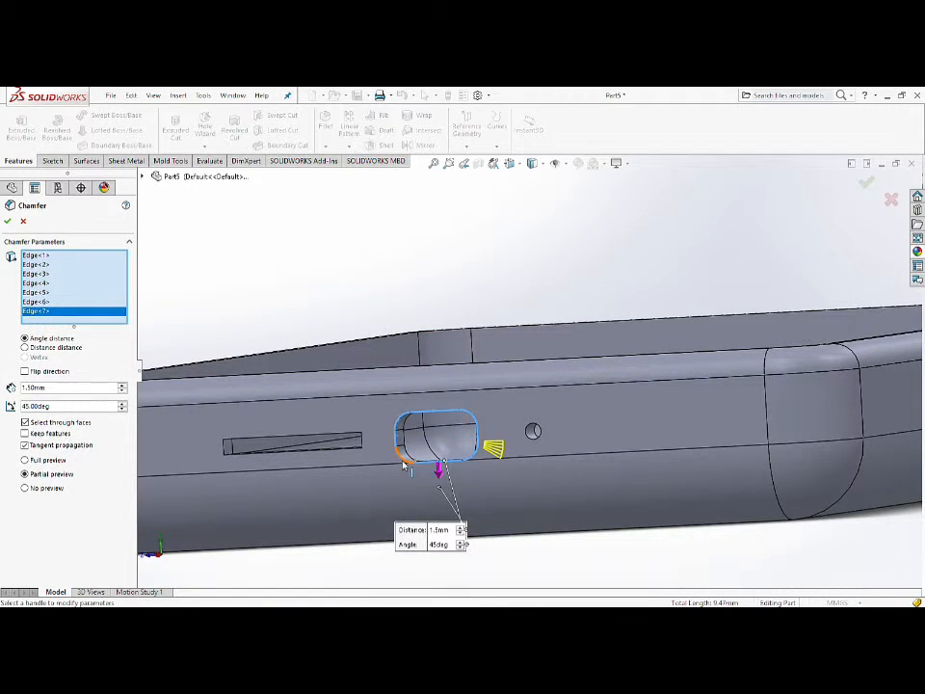
{"action": "left_click", "coordinate": [402, 460]}
{"action": "left_click_drag", "start_coordinate": [47, 399], "coordinate": [6, 400]}
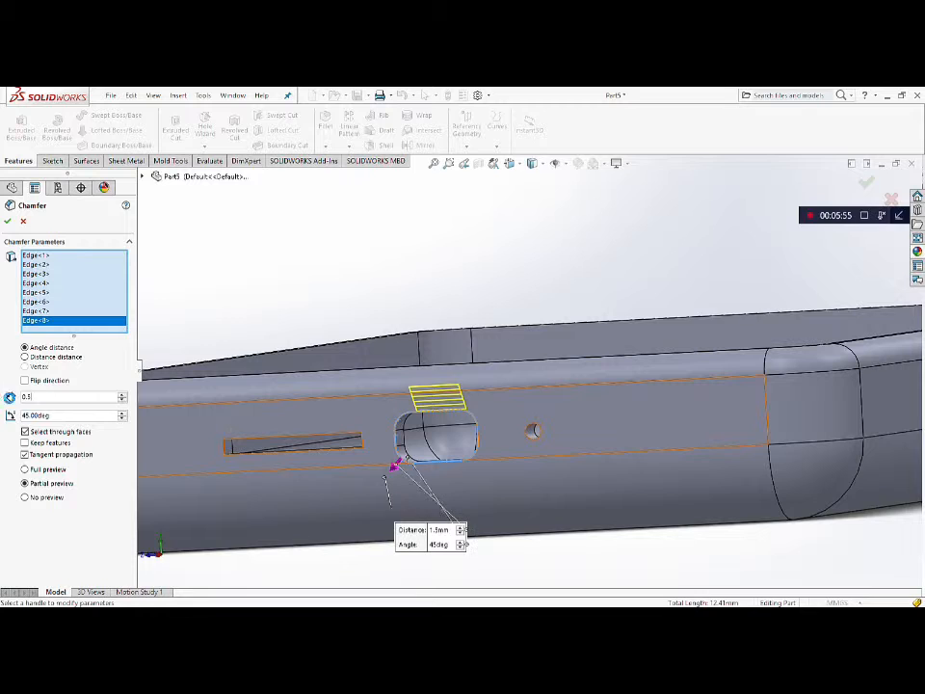
{"action": "type", "text": "0.5"}
{"action": "key", "text": "Return"}
{"action": "key", "text": "Return"}
- Sketch a circle with a radius of about 1.27 mm on the flat face of the opposite end wall, off-centre
{"action": "mouse_move", "coordinate": [448, 364]}
{"action": "middle_mouse_down"}
{"action": "mouse_move", "coordinate": [467, 372]}
{"action": "mouse_move", "coordinate": [460, 350]}
{"action": "middle_mouse_up"}
{"action": "scroll", "coordinate": [740, 372], "scroll_direction": "up", "scroll_amount": 4}
{"action": "scroll", "coordinate": [791, 366], "scroll_direction": "down", "scroll_amount": 4}
{"action": "scroll", "coordinate": [791, 366], "scroll_direction": "up", "scroll_amount": 4}
{"action": "mouse_move", "coordinate": [792, 366]}
{"action": "middle_mouse_down"}
{"action": "mouse_move", "coordinate": [715, 415]}
{"action": "mouse_move", "coordinate": [568, 382]}
{"action": "middle_mouse_up"}
{"action": "left_click", "coordinate": [584, 292]}
{"action": "left_click", "coordinate": [628, 258]}
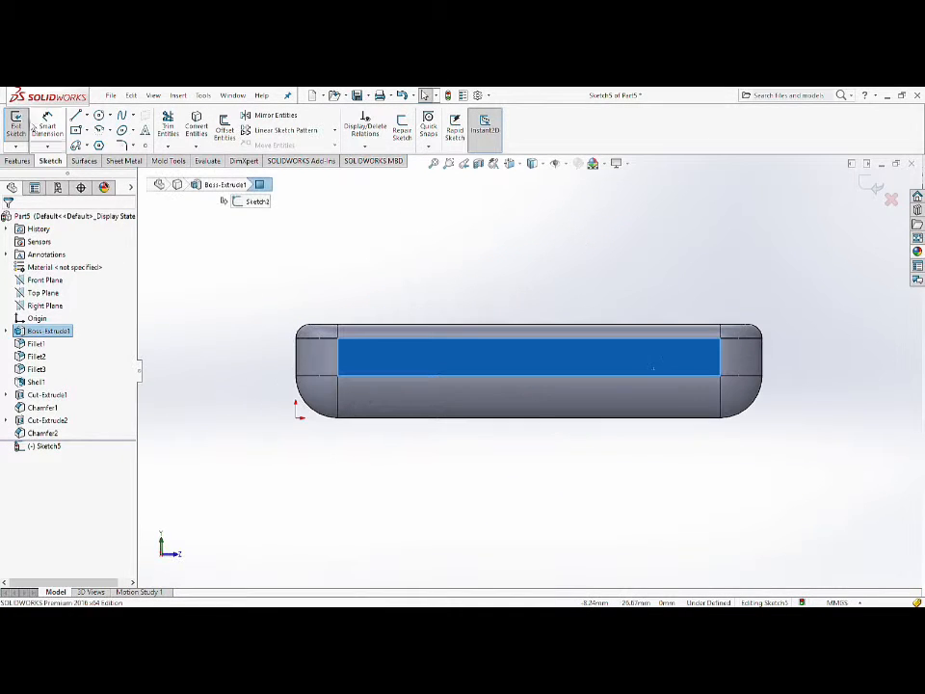
{"action": "left_click", "coordinate": [99, 114]}
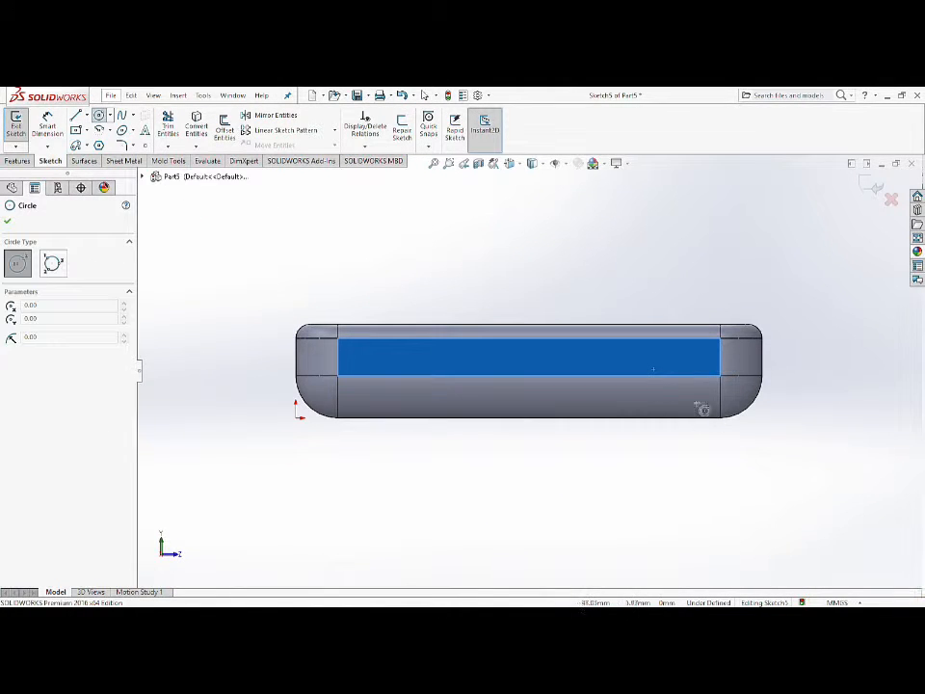
{"action": "left_click", "coordinate": [644, 361]}
{"action": "left_click", "coordinate": [656, 371]}
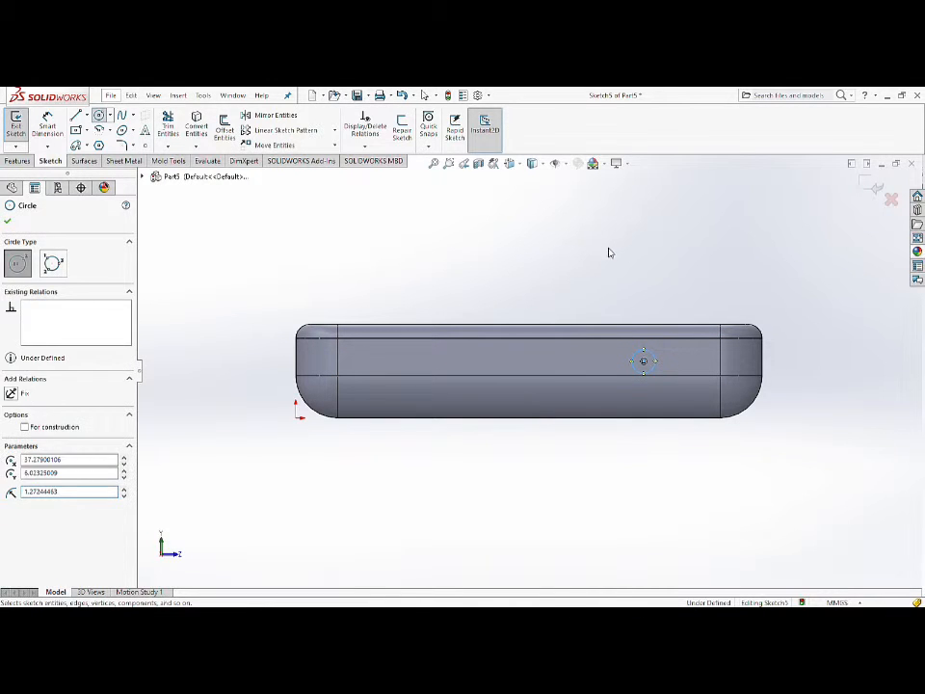
{"action": "key", "text": "Escape"}
- Cut the circle into the end wall with a blind Extruded Cut
{"action": "left_click", "coordinate": [31, 160]}
{"action": "left_click", "coordinate": [176, 128]}
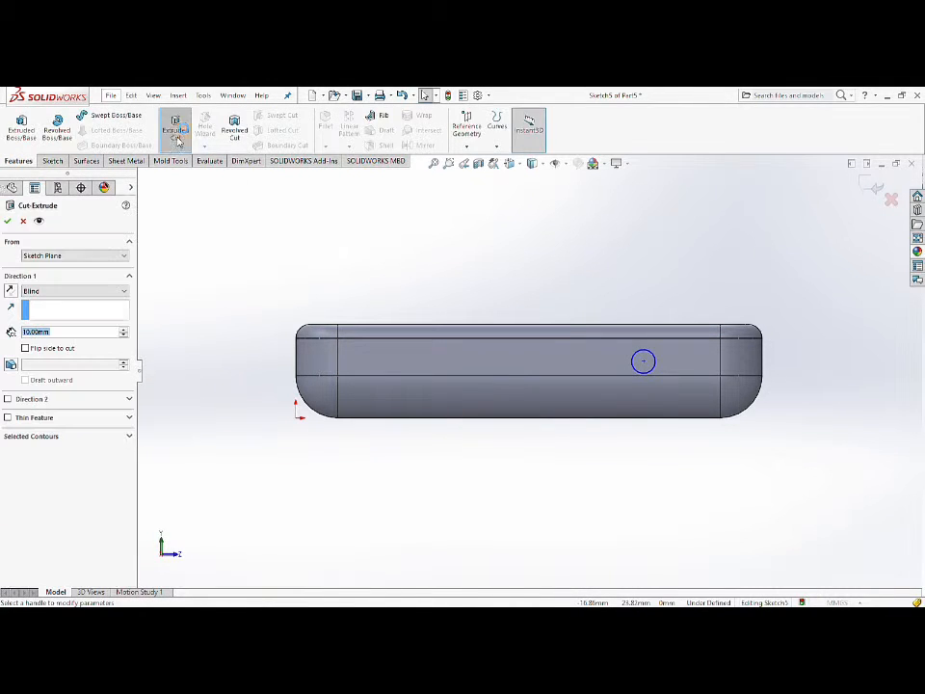
{"action": "middle_click_drag", "start_coordinate": [630, 276], "coordinate": [855, 269]}
{"action": "scroll", "coordinate": [689, 310], "scroll_direction": "up", "scroll_amount": 5}
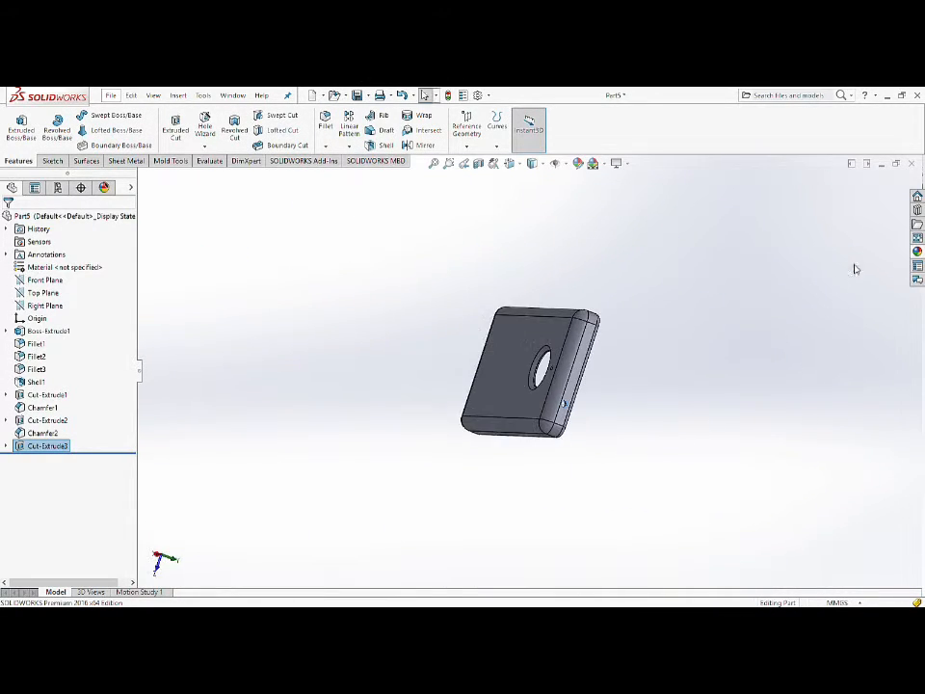
- Try the blue dimpled plastic appearance on the cover, and apply the large spark erosion plastic blue appearance
{"action": "left_click", "coordinate": [918, 251]}
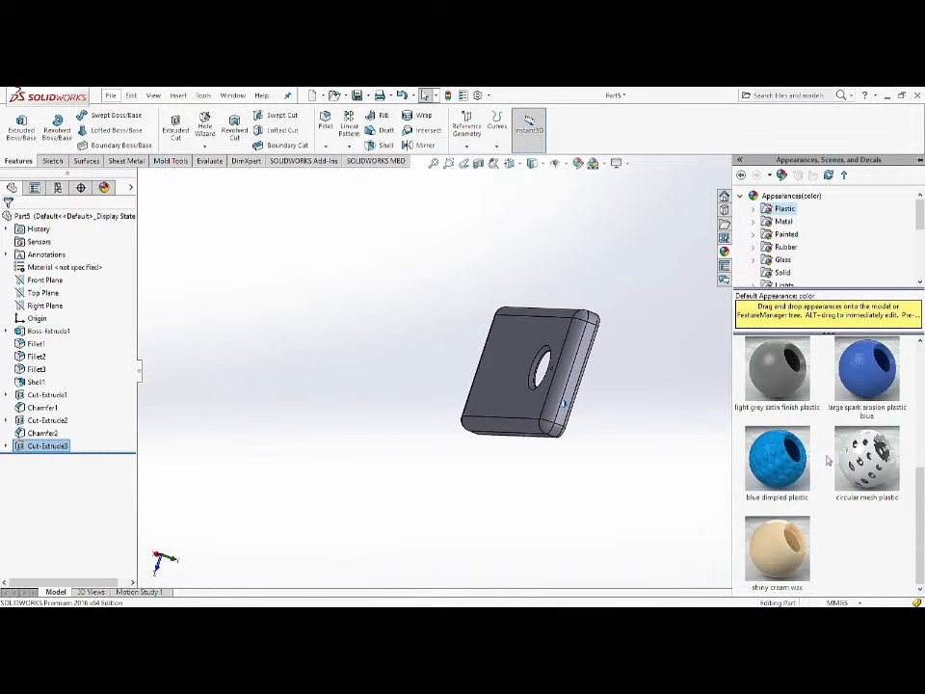
{"action": "left_click_drag", "start_coordinate": [781, 467], "coordinate": [545, 391]}
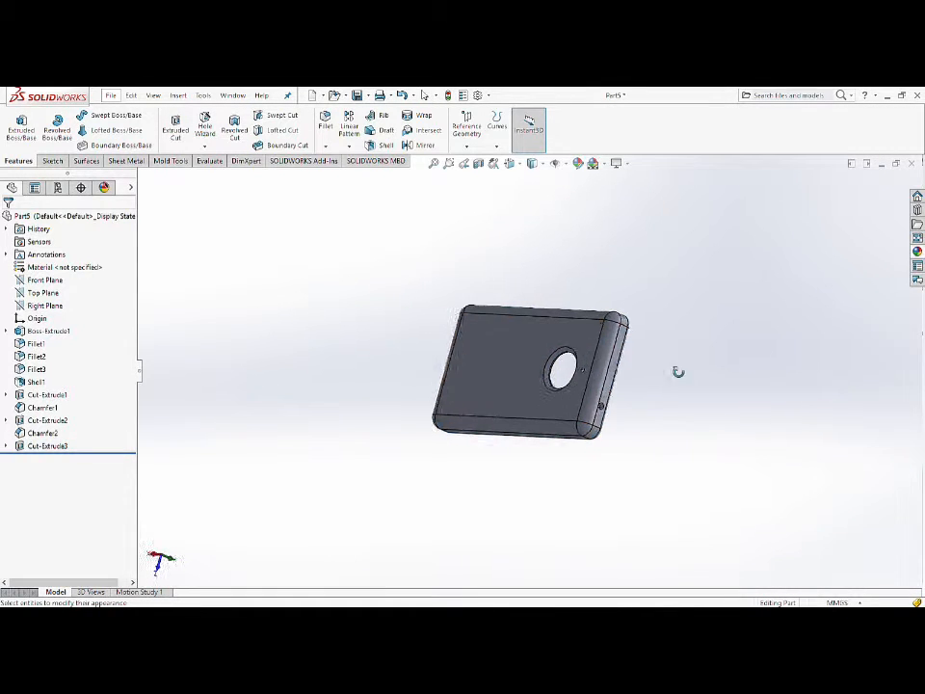
{"action": "middle_click_drag", "start_coordinate": [587, 379], "coordinate": [564, 282]}
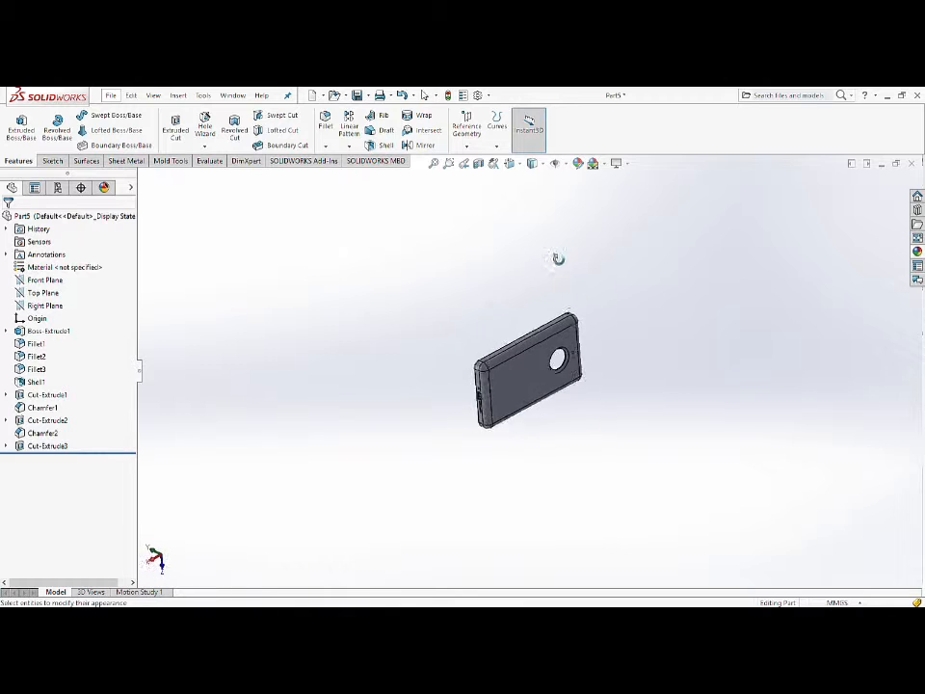
{"action": "left_click", "coordinate": [918, 252]}
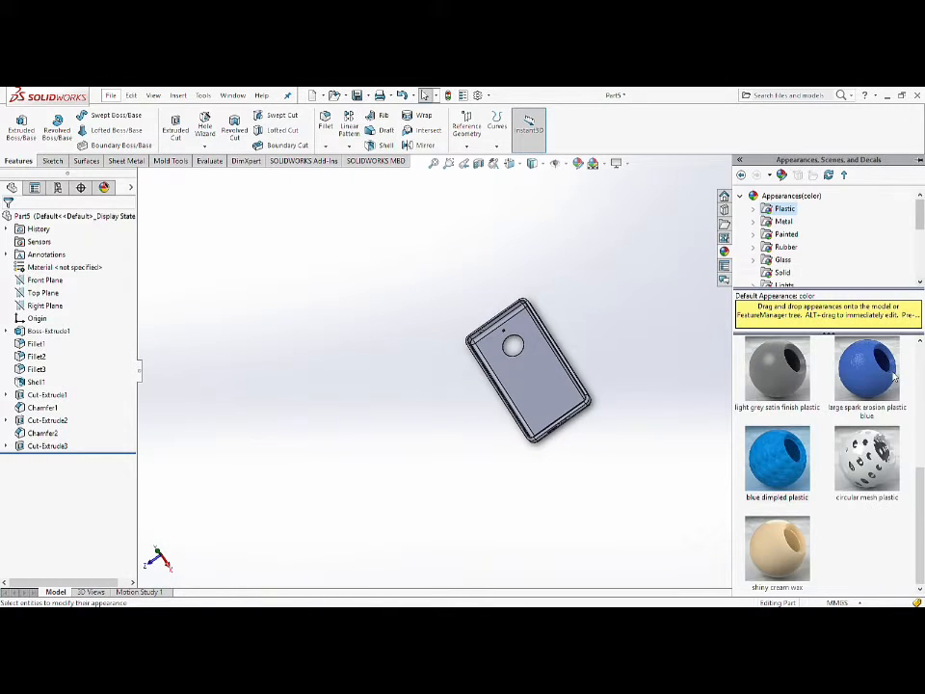
{"action": "left_click_drag", "start_coordinate": [885, 369], "coordinate": [551, 352]}
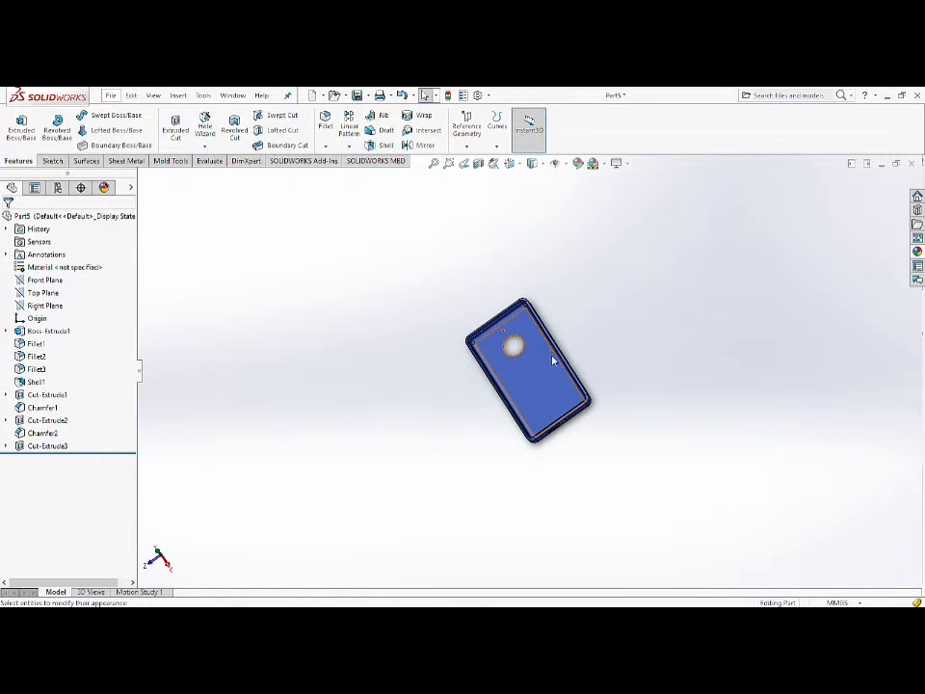
- Examine the blue cover from the inside, the back and the end walls
{"action": "scroll", "coordinate": [470, 301], "scroll_direction": "down", "scroll_amount": 5}
{"action": "scroll", "coordinate": [344, 357], "scroll_direction": "up", "scroll_amount": 3}
{"action": "middle_click_drag", "start_coordinate": [266, 297], "coordinate": [465, 376]}
{"action": "scroll", "coordinate": [465, 376], "scroll_direction": "down", "scroll_amount": 2}
{"action": "middle_click_drag", "start_coordinate": [233, 333], "coordinate": [298, 341]}
{"action": "scroll", "coordinate": [491, 371], "scroll_direction": "up", "scroll_amount": 4}
{"action": "scroll", "coordinate": [269, 331], "scroll_direction": "down", "scroll_amount": 4}
{"action": "scroll", "coordinate": [438, 392], "scroll_direction": "down", "scroll_amount": 1}
{"action": "middle_click_drag", "start_coordinate": [442, 390], "coordinate": [327, 376]}
{"action": "middle_click_drag", "start_coordinate": [723, 471], "coordinate": [646, 395]}
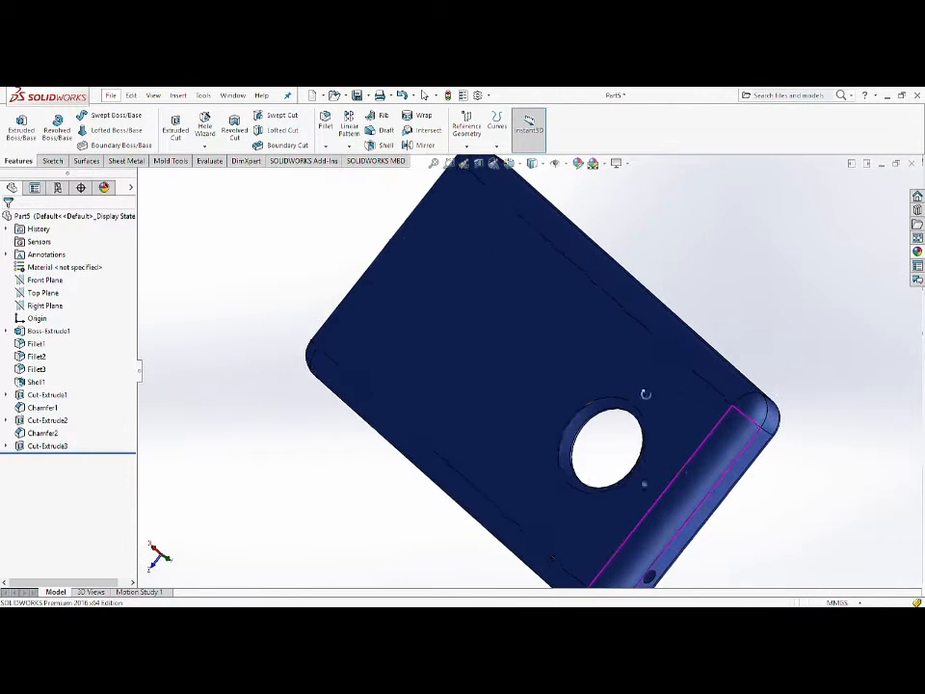
{"action": "middle_click_drag", "start_coordinate": [685, 448], "coordinate": [665, 308]}
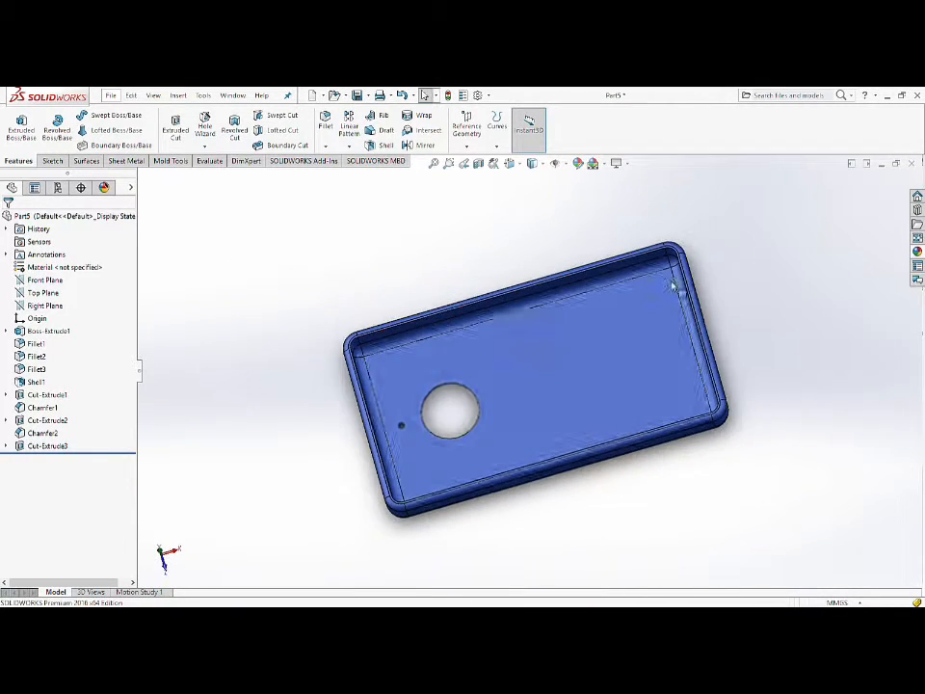
- Try the matte rubber appearance on the whole cover
{"action": "left_click", "coordinate": [917, 251]}
{"action": "left_click", "coordinate": [787, 249]}
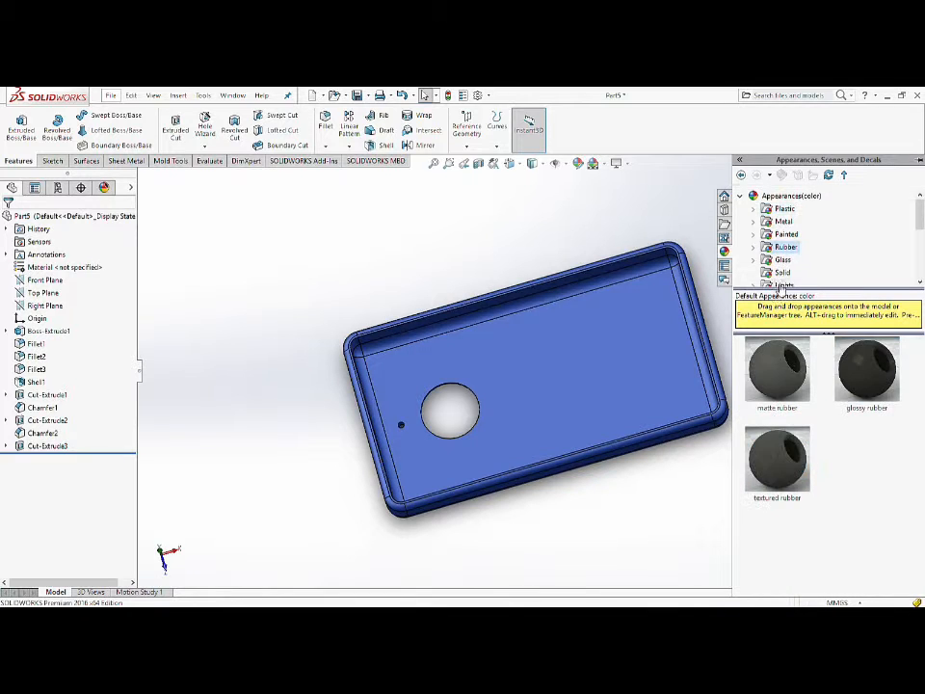
{"action": "left_click_drag", "start_coordinate": [787, 379], "coordinate": [589, 378]}
{"action": "middle_click_drag", "start_coordinate": [713, 405], "coordinate": [835, 420]}
- Browse the appearance categories and apply a tan appearance to the whole cover
{"action": "left_click", "coordinate": [917, 251]}
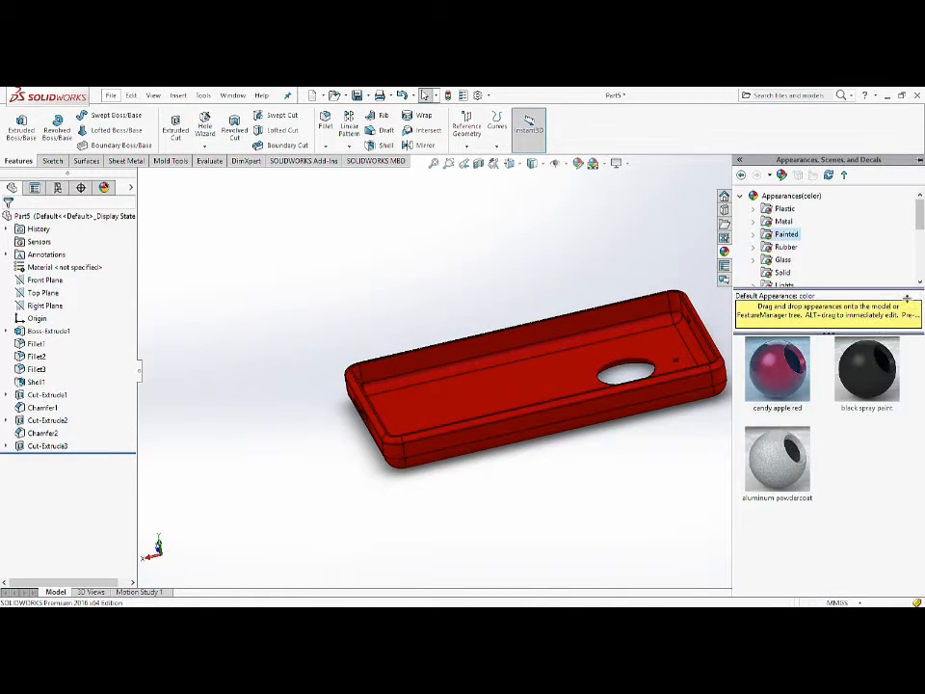
{"action": "left_click", "coordinate": [783, 272]}
{"action": "left_click", "coordinate": [783, 222]}
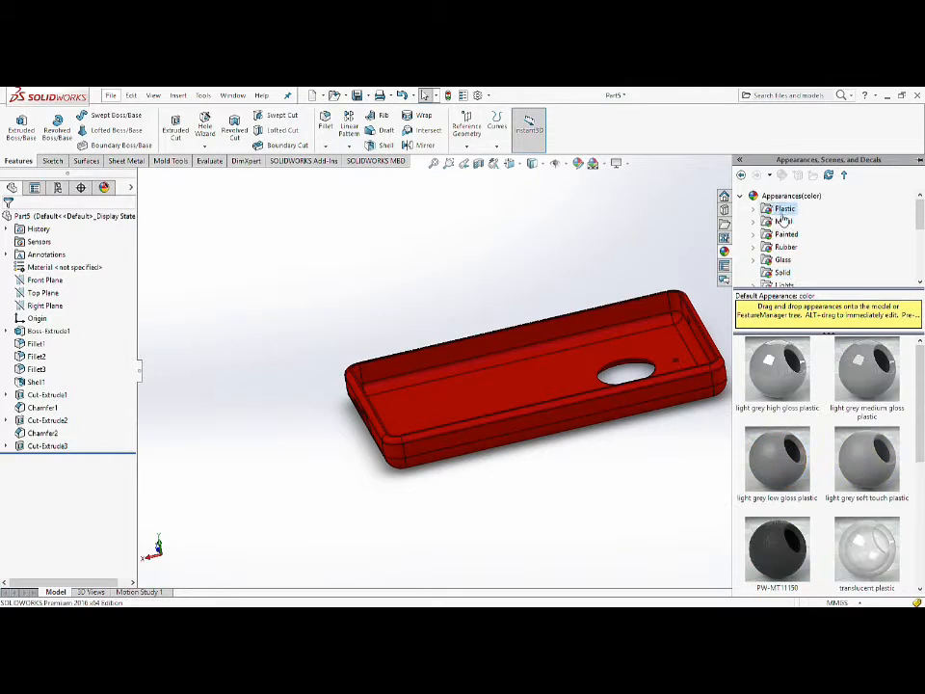
{"action": "left_click_drag", "start_coordinate": [748, 400], "coordinate": [529, 399]}
{"action": "middle_click_drag", "start_coordinate": [532, 396], "coordinate": [439, 381]}
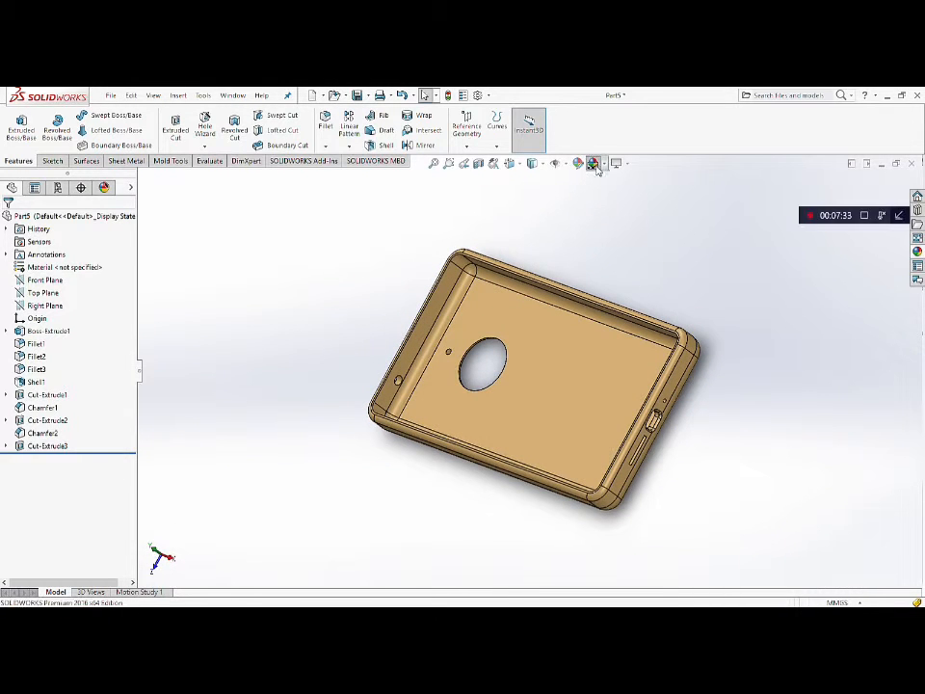
- Apply the black-and-white checkered texture appearance to the cover and check it from several angles
{"action": "middle_click_drag", "start_coordinate": [542, 211], "coordinate": [603, 376]}
{"action": "left_click", "coordinate": [918, 250]}
{"action": "left_click", "coordinate": [740, 196]}
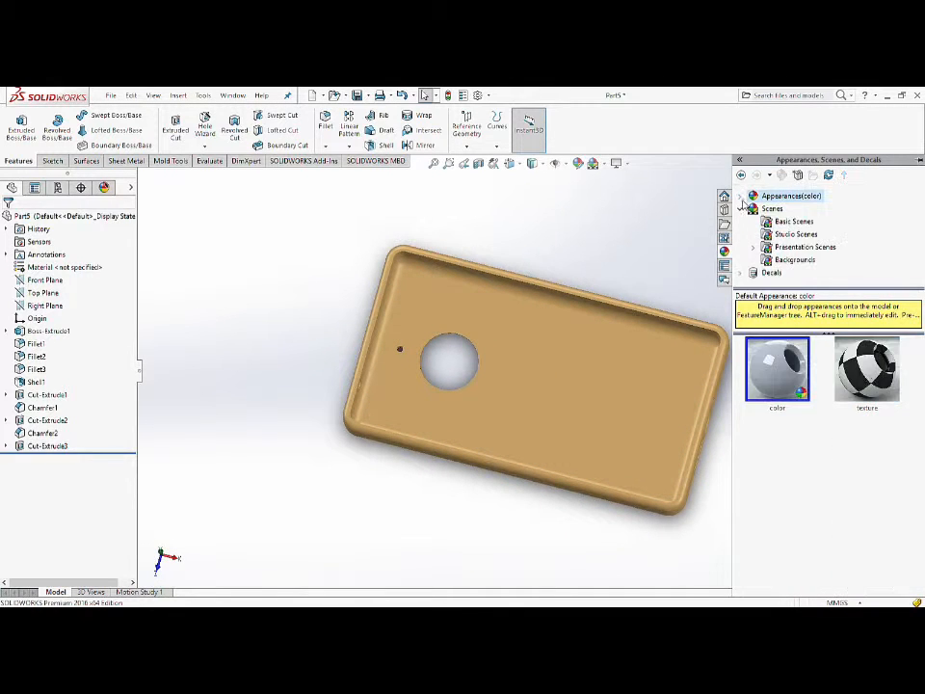
{"action": "left_click_drag", "start_coordinate": [868, 384], "coordinate": [555, 392]}
{"action": "middle_click_drag", "start_coordinate": [685, 415], "coordinate": [696, 366]}
{"action": "scroll", "coordinate": [696, 366], "scroll_direction": "down", "scroll_amount": 3}
{"action": "scroll", "coordinate": [603, 420], "scroll_direction": "up", "scroll_amount": 3}
{"action": "middle_click_drag", "start_coordinate": [592, 493], "coordinate": [498, 334]}
{"action": "middle_click_drag", "start_coordinate": [352, 513], "coordinate": [491, 332]}
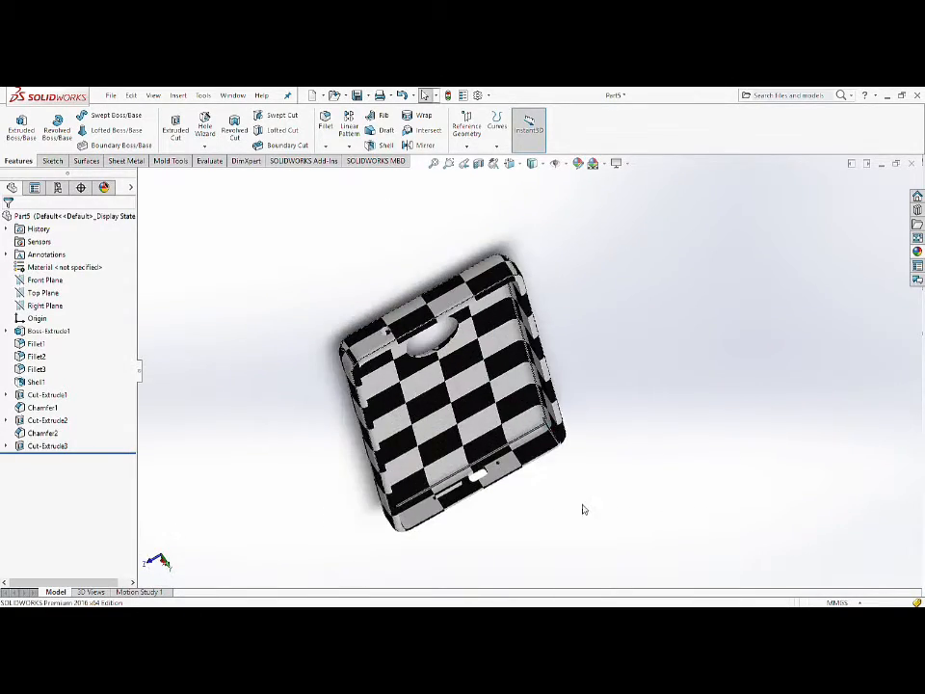
- Try to replace the checkered texture with the plain color appearance
{"action": "middle_click_drag", "start_coordinate": [583, 510], "coordinate": [562, 392]}
{"action": "middle_click_drag", "start_coordinate": [462, 459], "coordinate": [424, 360]}
{"action": "left_click", "coordinate": [918, 255]}
{"action": "left_click_drag", "start_coordinate": [783, 367], "coordinate": [478, 393]}
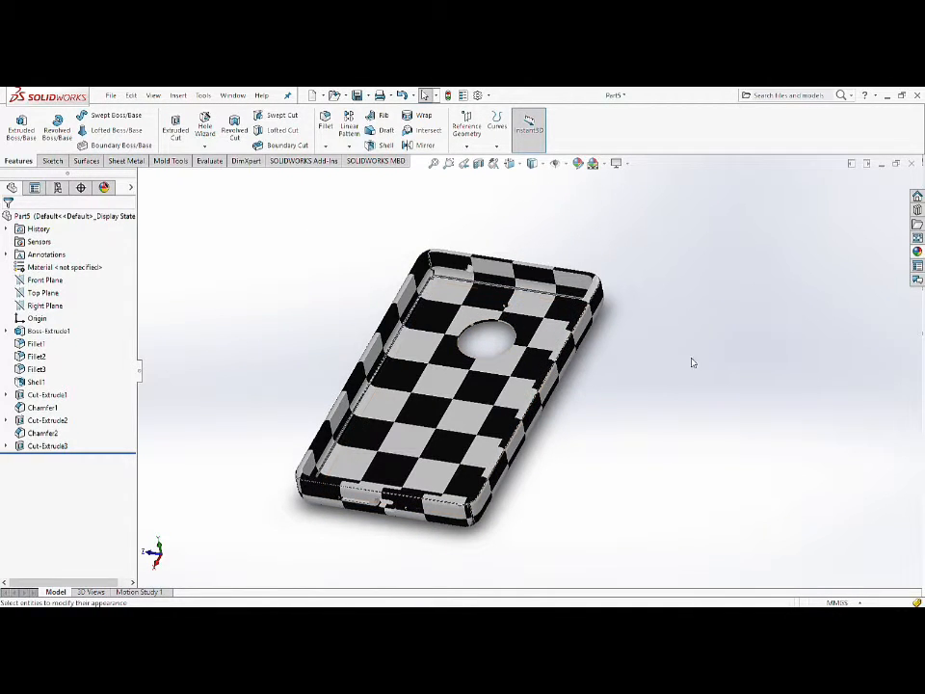
- Apply the 3 Point Beige basic scene as the model's background
{"action": "left_click", "coordinate": [920, 251]}
{"action": "left_click", "coordinate": [781, 220]}
{"action": "left_click_drag", "start_coordinate": [782, 367], "coordinate": [439, 386]}
- Apply the matte rubber appearance to the whole cover
{"action": "left_click", "coordinate": [917, 251]}
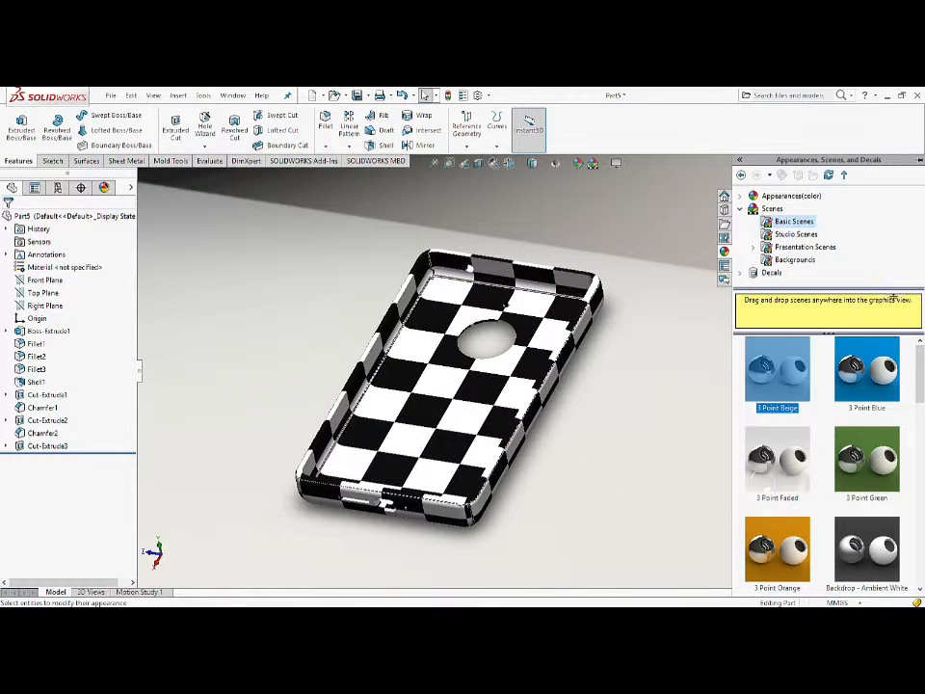
{"action": "left_click", "coordinate": [772, 208]}
{"action": "left_click", "coordinate": [785, 196]}
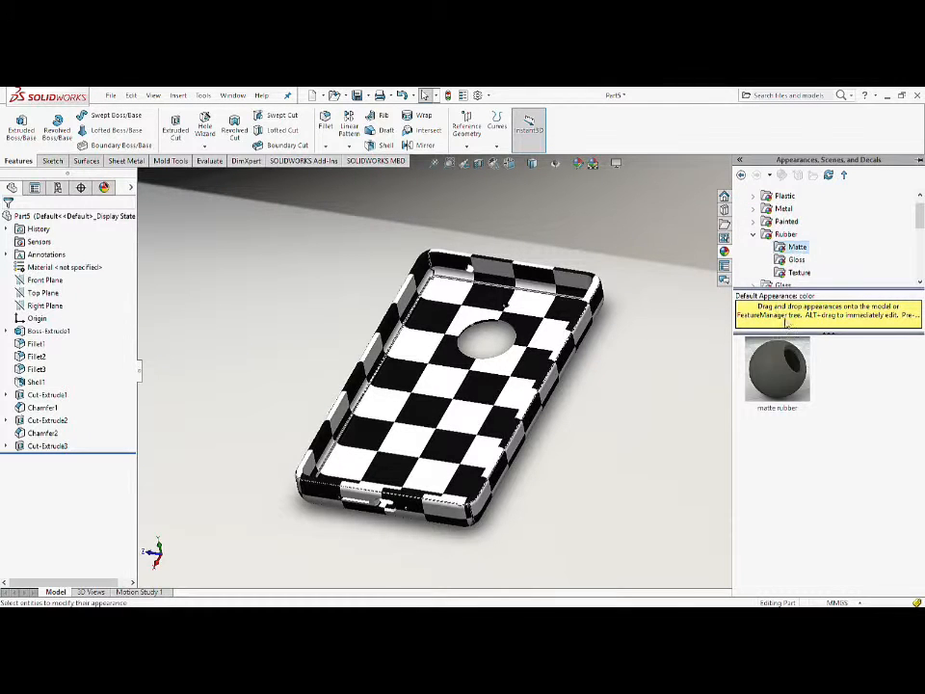
{"action": "left_click_drag", "start_coordinate": [779, 370], "coordinate": [711, 374]}
{"action": "left_click_drag", "start_coordinate": [419, 434], "coordinate": [428, 435]}
- Examine the matte rubber cover from several angles and distances against the scene
{"action": "middle_click_drag", "start_coordinate": [644, 423], "coordinate": [396, 401]}
{"action": "scroll", "coordinate": [396, 401], "scroll_direction": "down", "scroll_amount": 3}
{"action": "scroll", "coordinate": [522, 432], "scroll_direction": "up", "scroll_amount": 7}
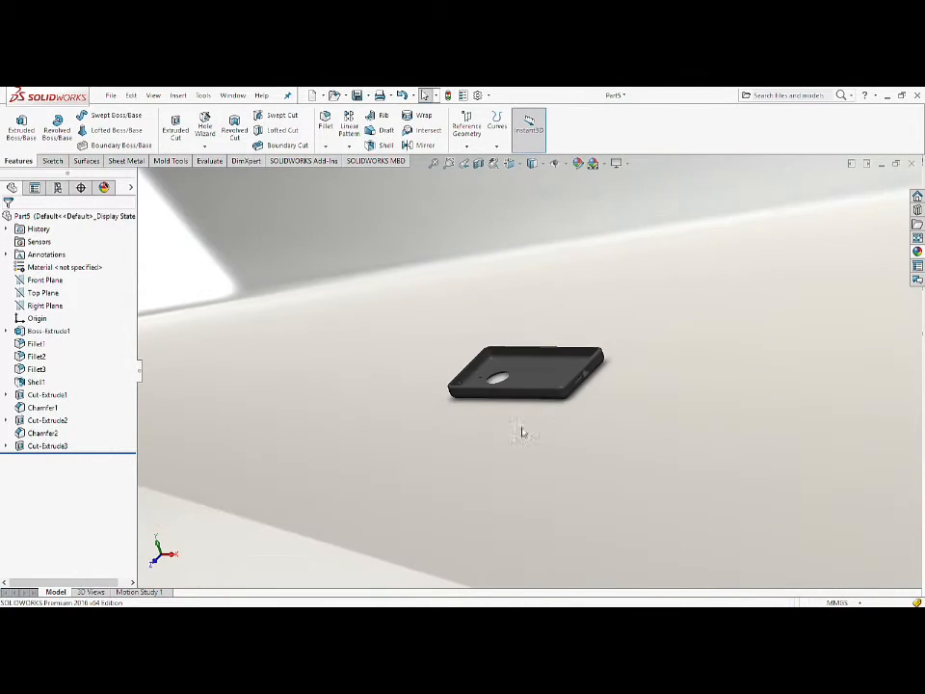
{"action": "scroll", "coordinate": [522, 432], "scroll_direction": "up", "scroll_amount": 10}
{"action": "middle_click_drag", "start_coordinate": [601, 393], "coordinate": [543, 383]}
{"action": "scroll", "coordinate": [541, 382], "scroll_direction": "down", "scroll_amount": 10}
{"action": "middle_click_drag", "start_coordinate": [468, 363], "coordinate": [490, 348]}
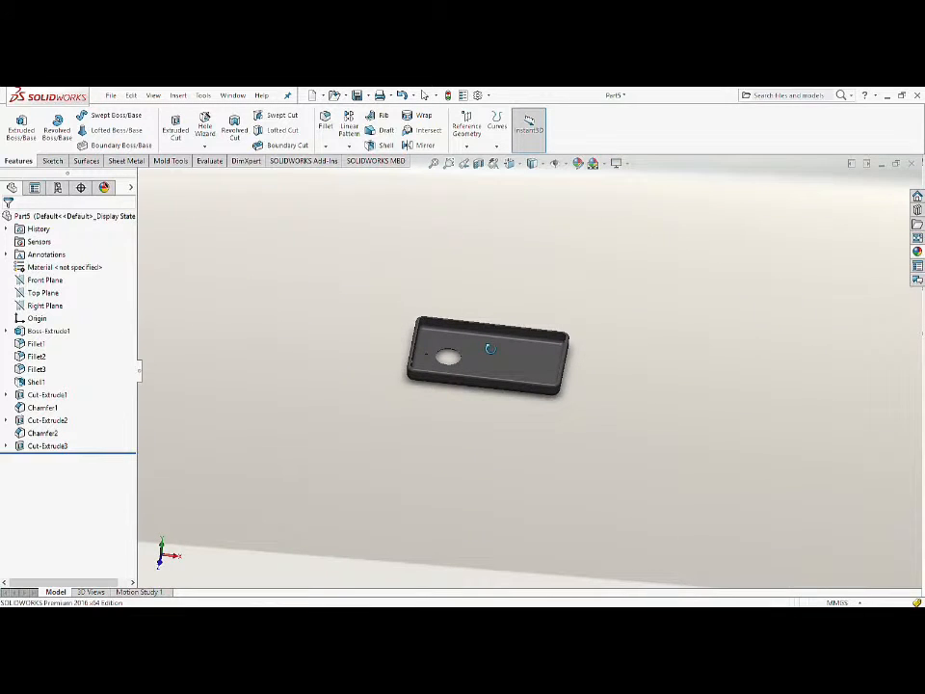